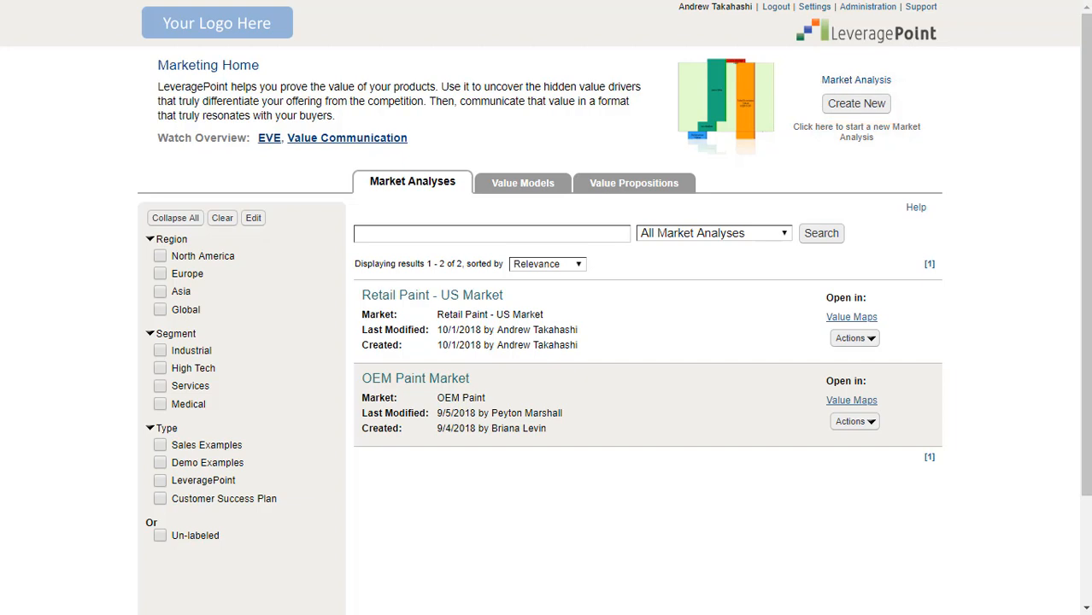
Open the value map for the Retail Paint - US Market analysis.
click(854, 317)
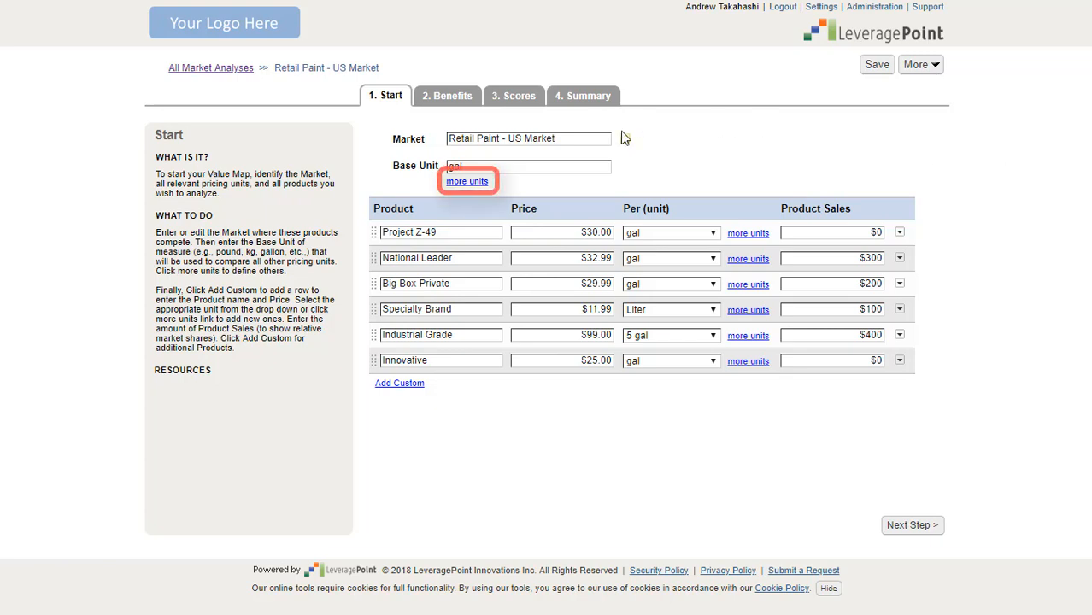
click(474, 183)
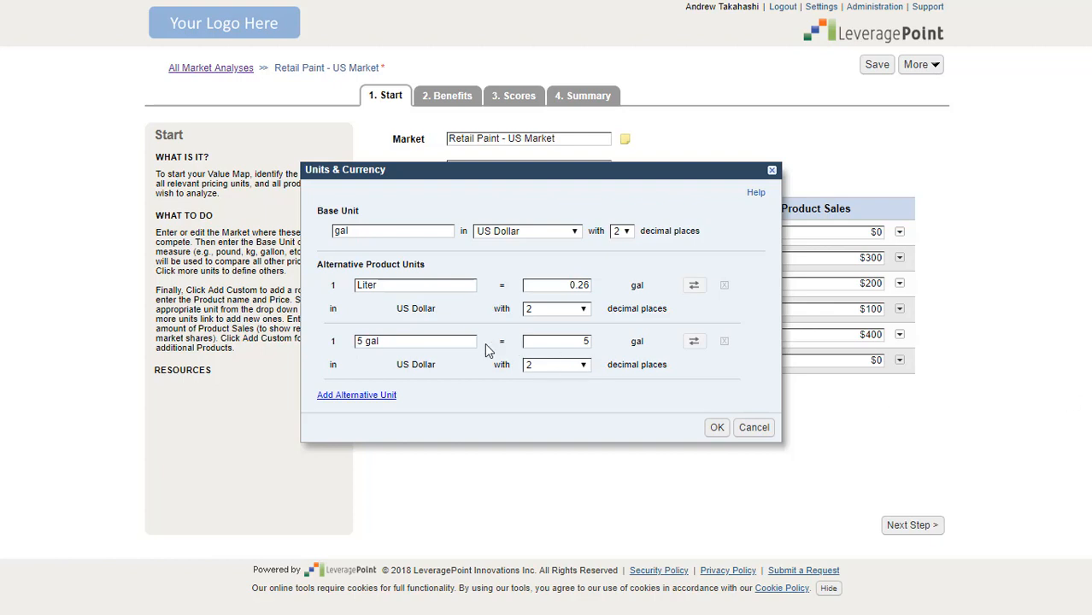
click(370, 396)
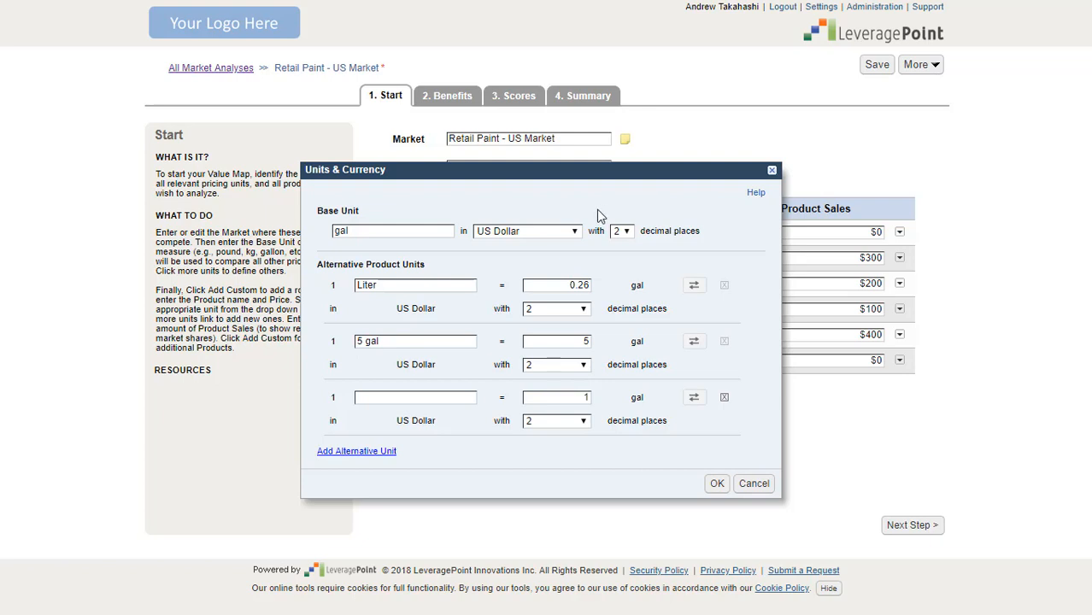
click(518, 232)
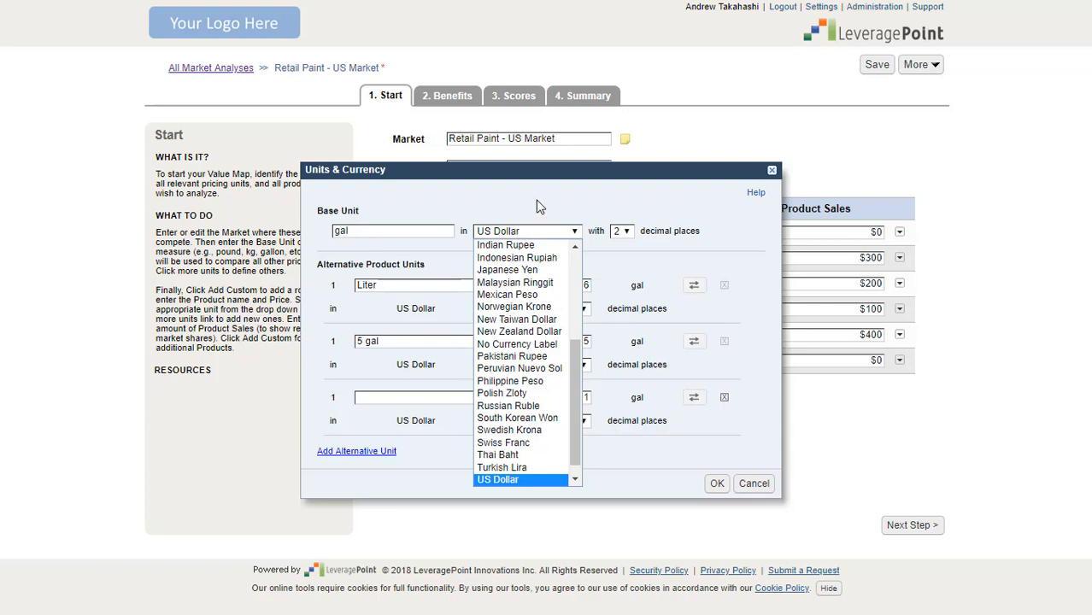
click(539, 207)
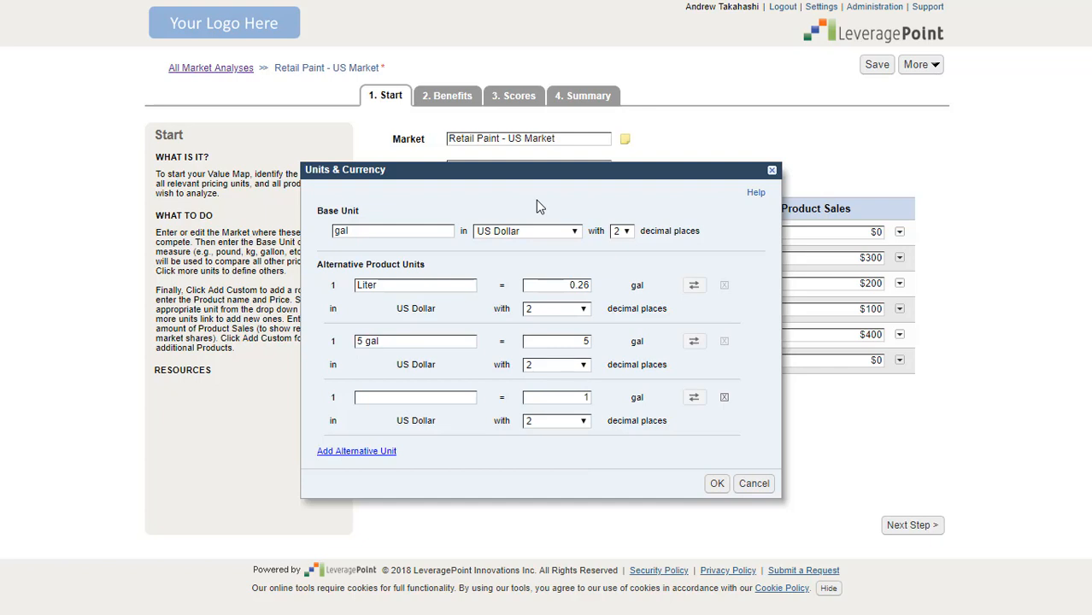
click(618, 233)
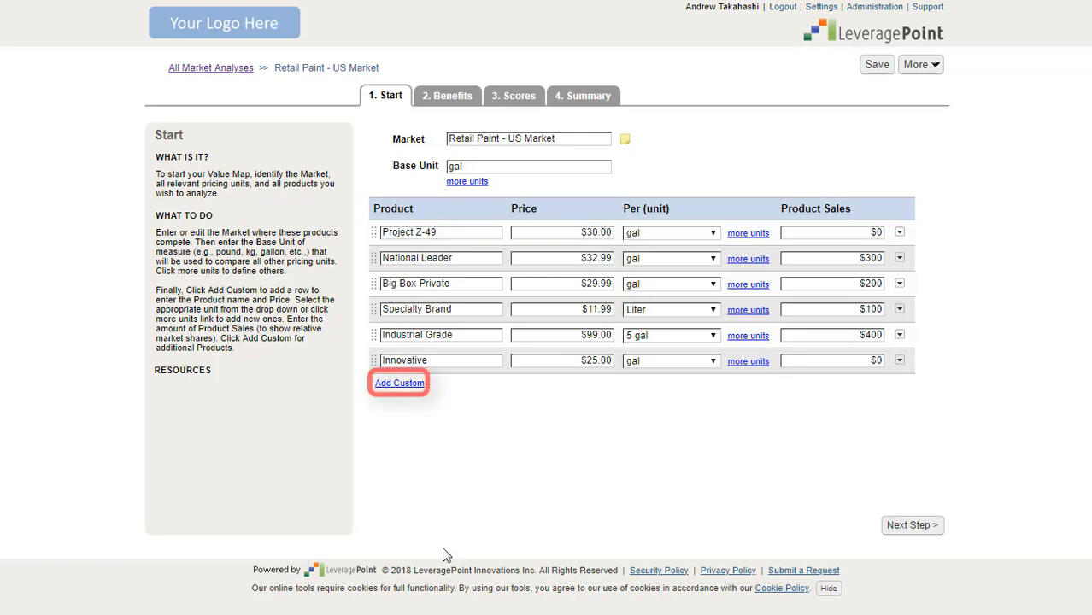
Add a custom product named New Competitor priced per gal and move its row above Innovative.
click(392, 385)
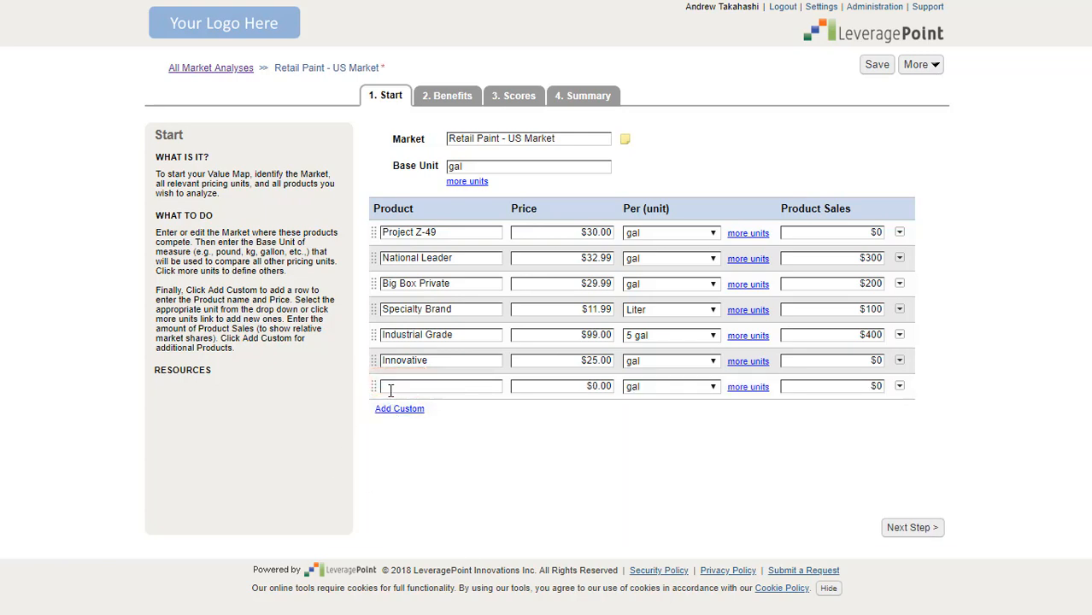
text(New Competitor)
click(665, 389)
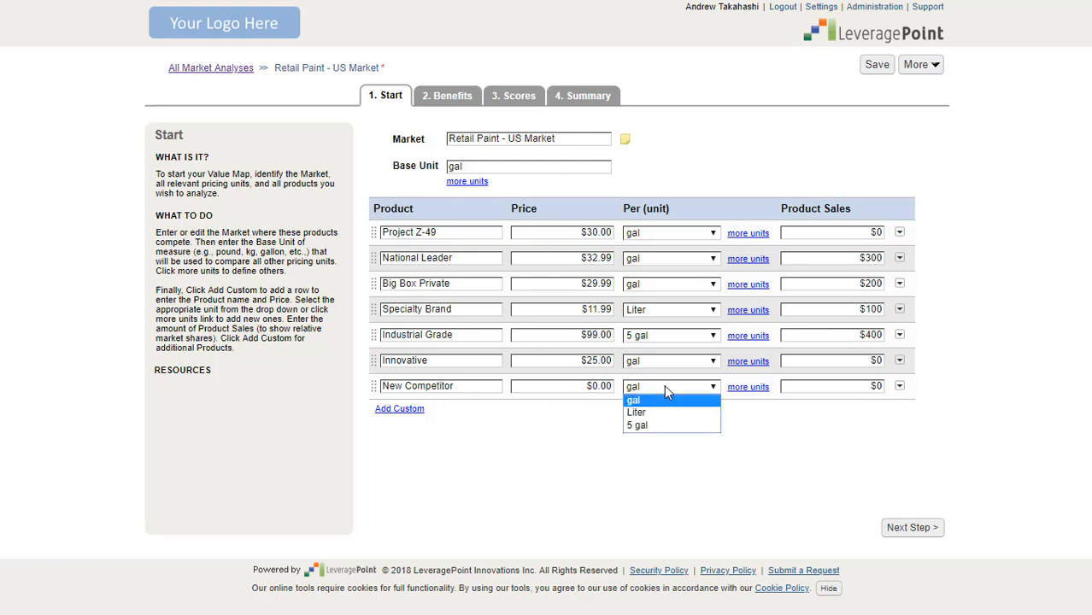
click(880, 391)
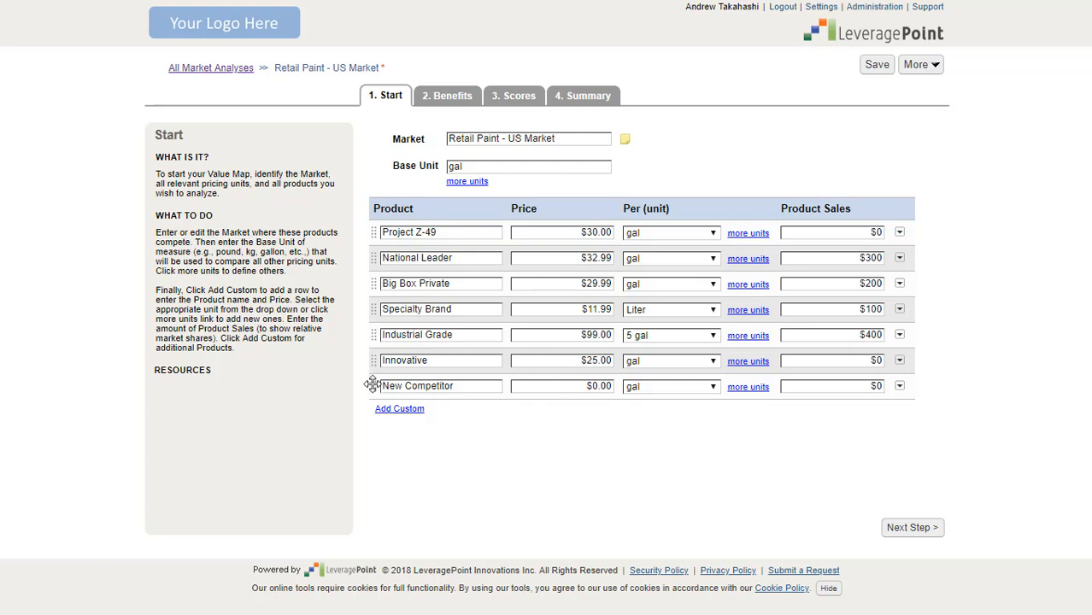
drag(373, 385, 369, 358)
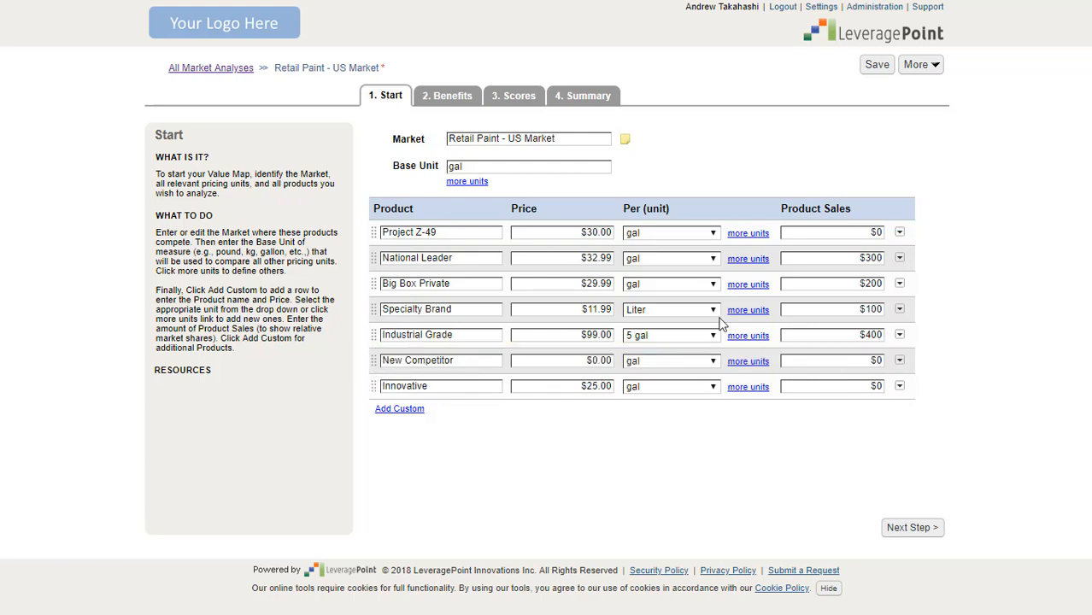
Delete the New Competitor product and save the market analysis.
click(898, 362)
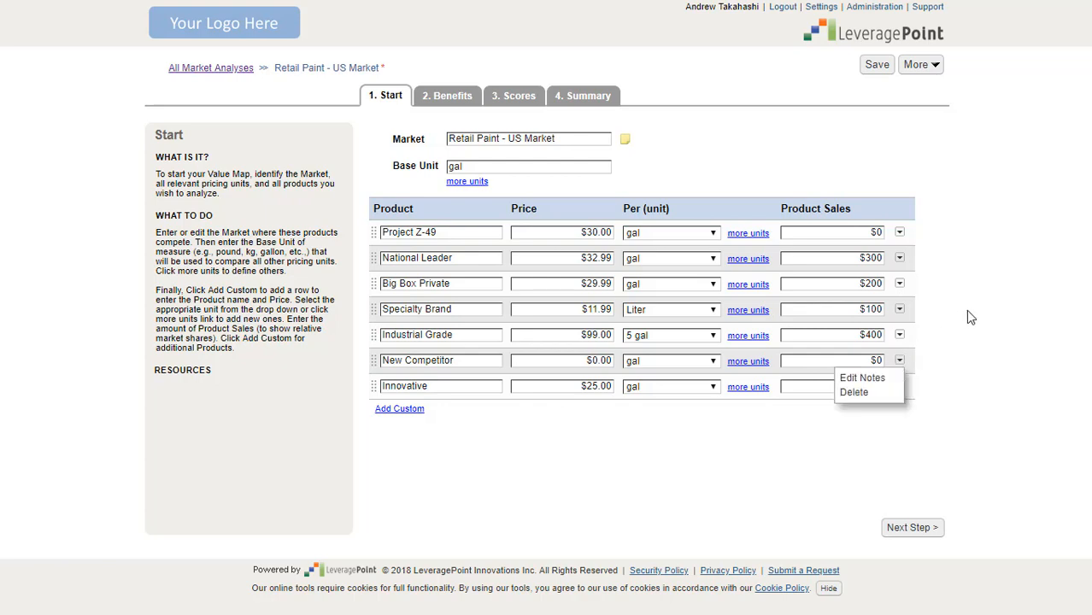
click(859, 394)
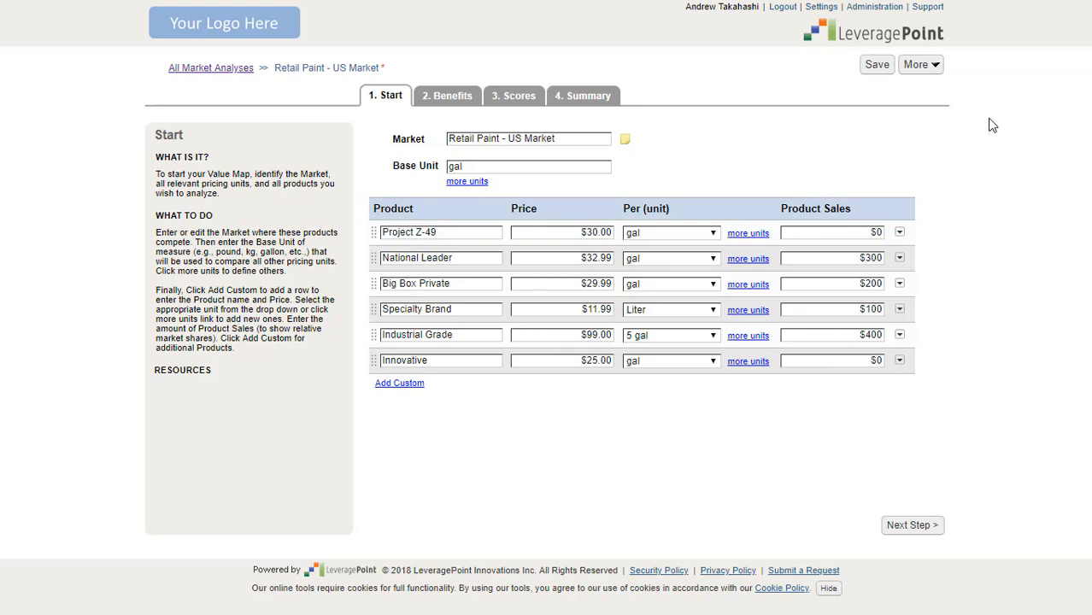
click(876, 64)
Add a custom benefit named Environmental Impact with a weight of 100 to the analysis.
click(453, 96)
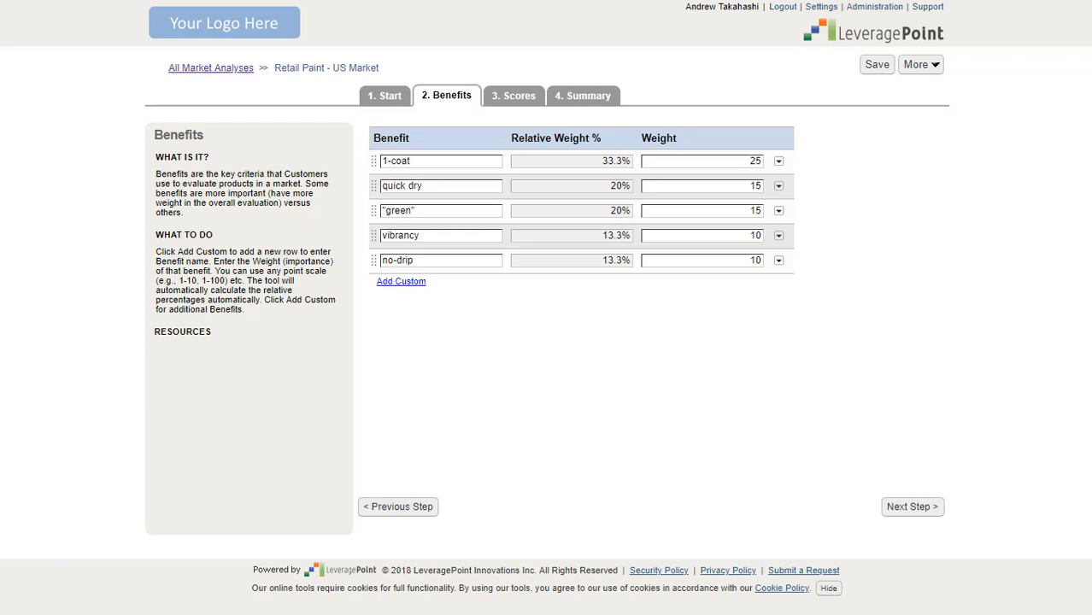
click(407, 281)
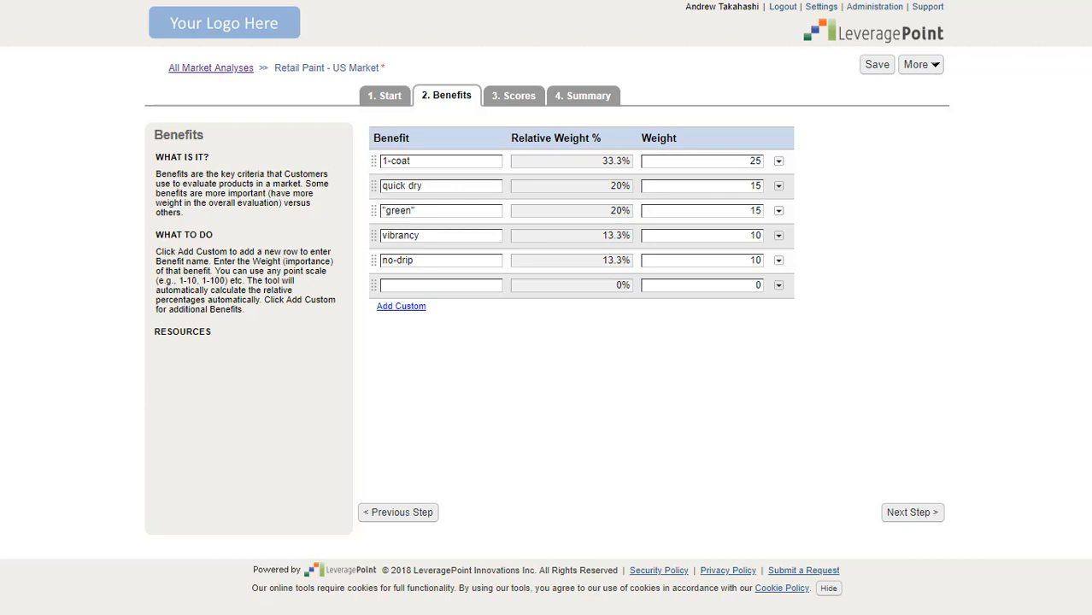
click(412, 286)
text(Environmental Impact)
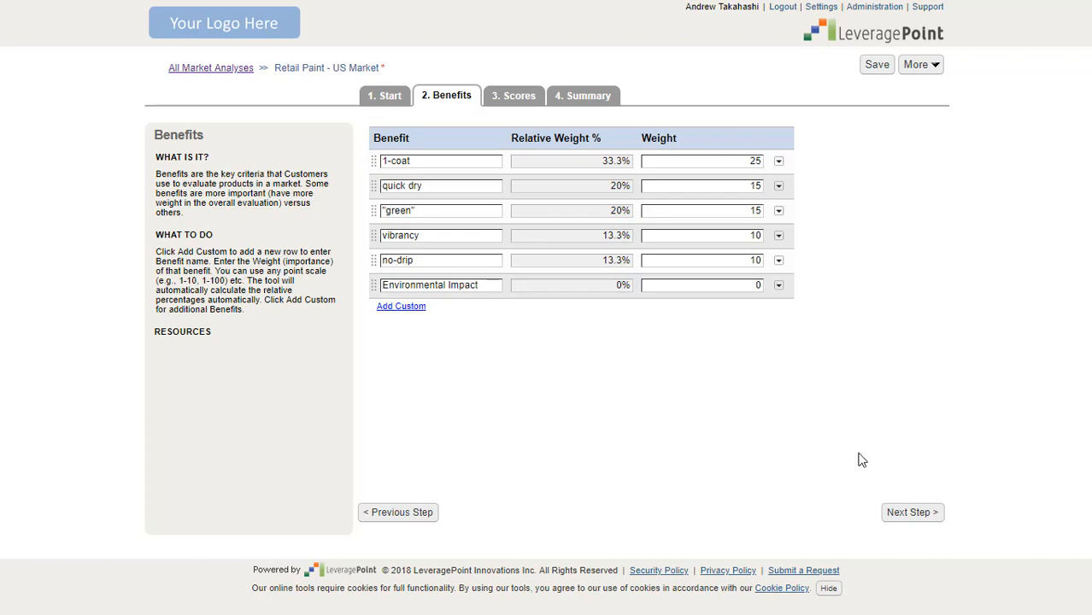
click(721, 283)
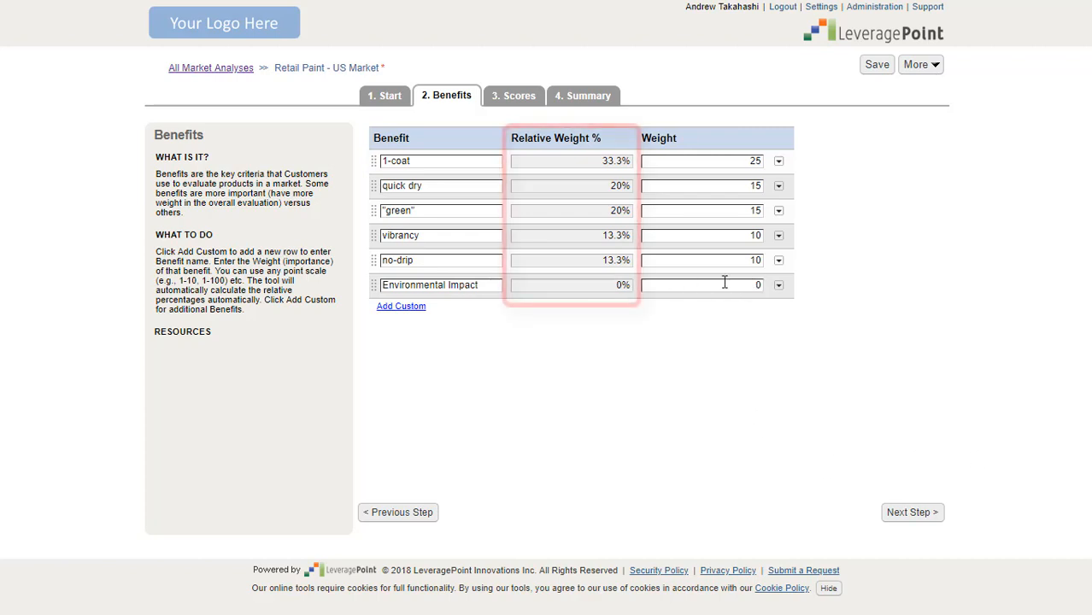
text(100)
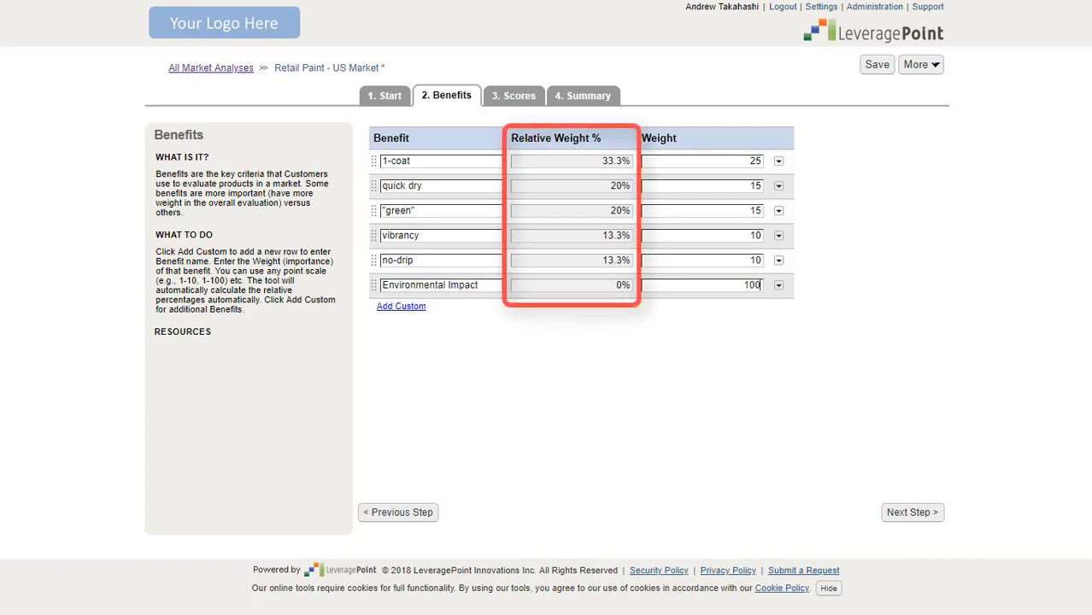
key(Tab)
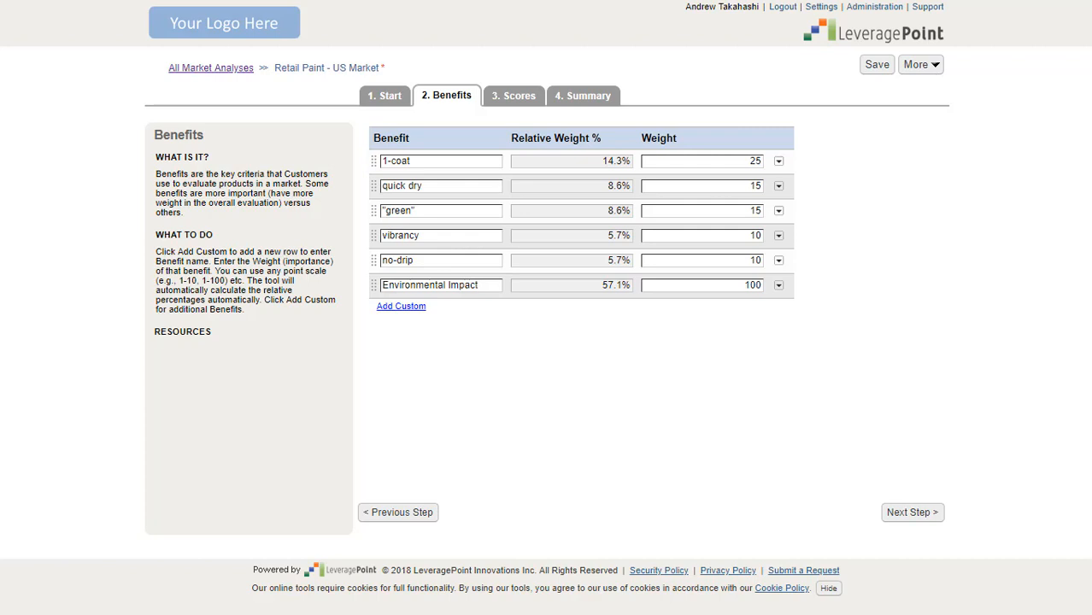
Delete the Environmental Impact benefit and save the analysis.
click(778, 285)
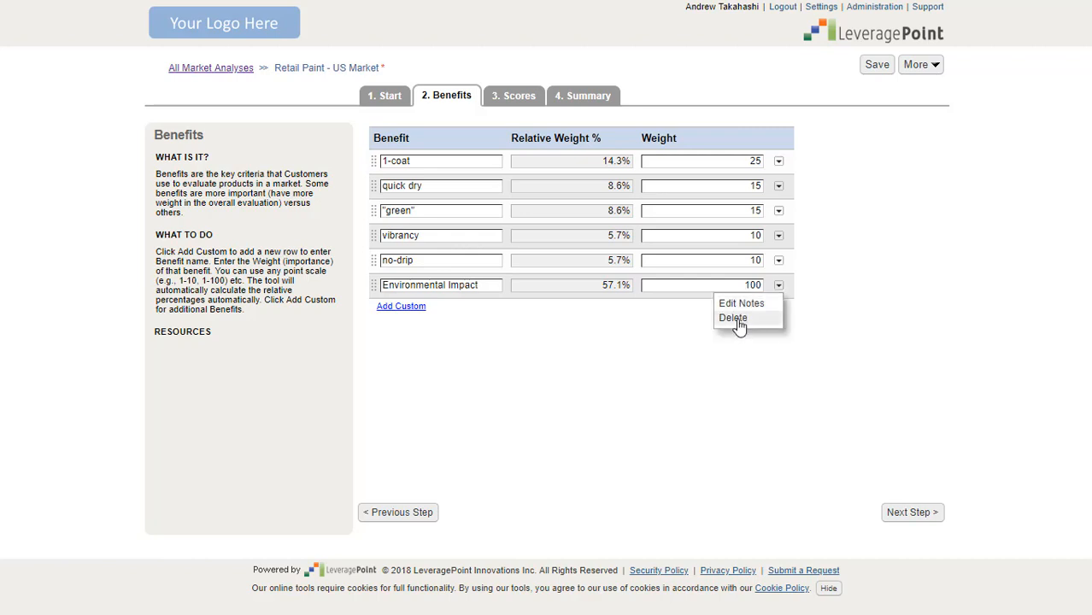
click(737, 322)
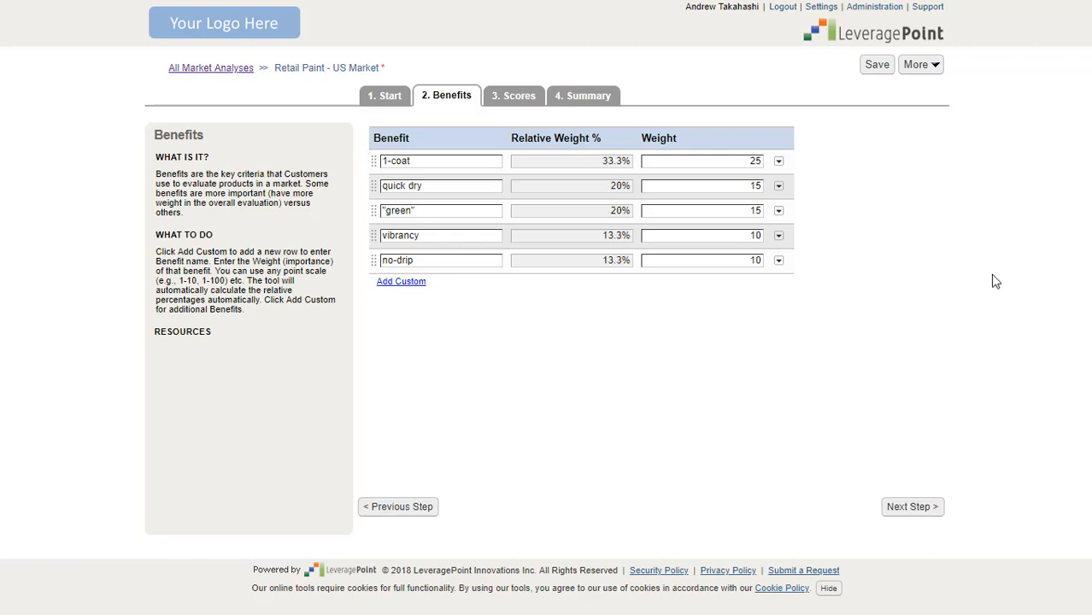
click(875, 66)
Review the product scores, including Specialty Brand's quick dry rationale and the column display options, and save the analysis.
click(508, 103)
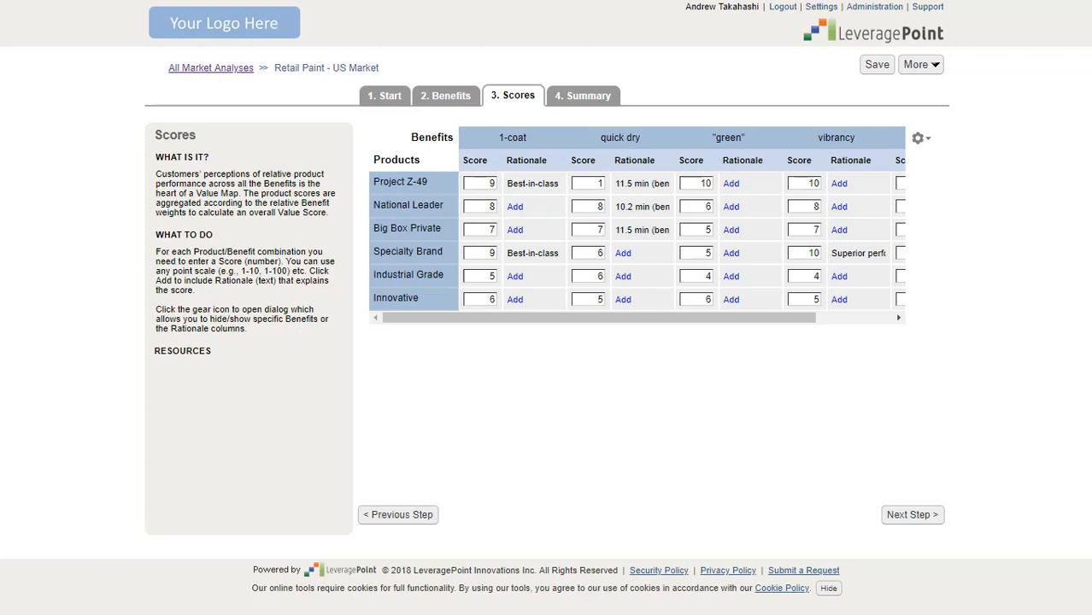
click(626, 252)
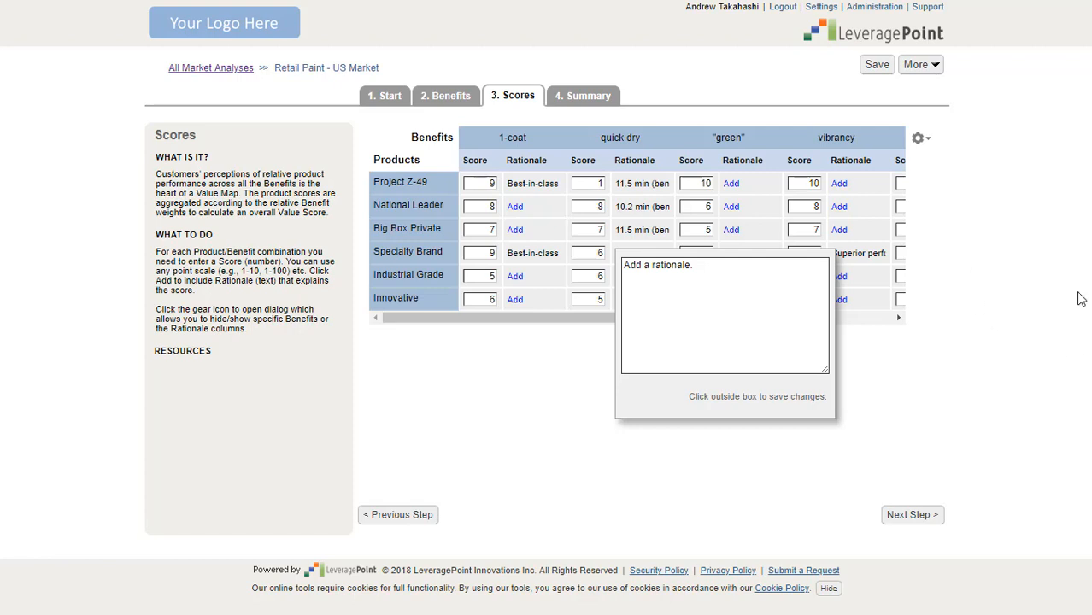
click(1040, 262)
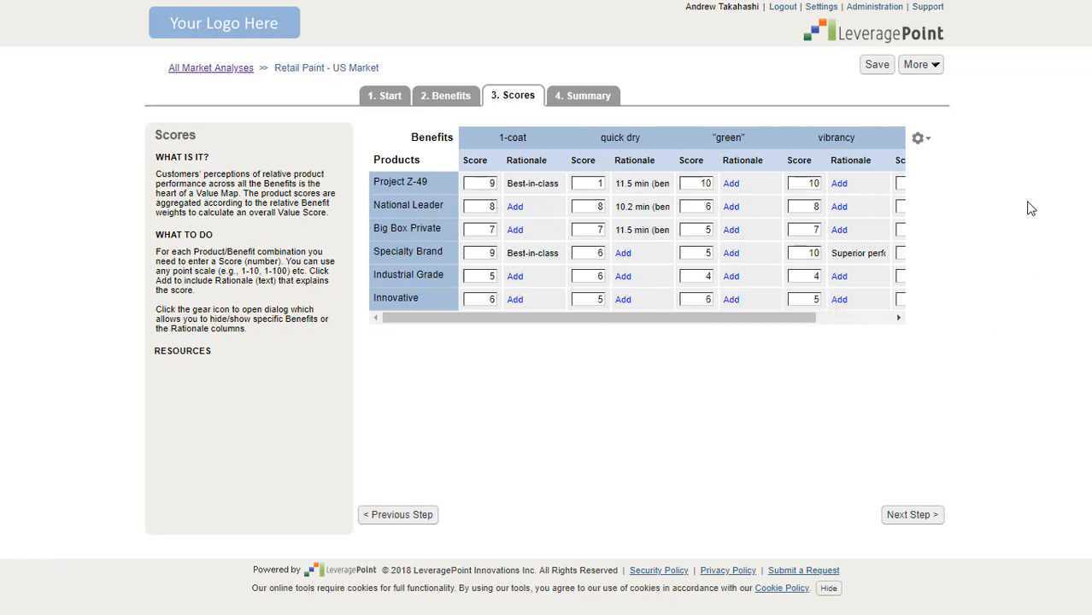
click(918, 139)
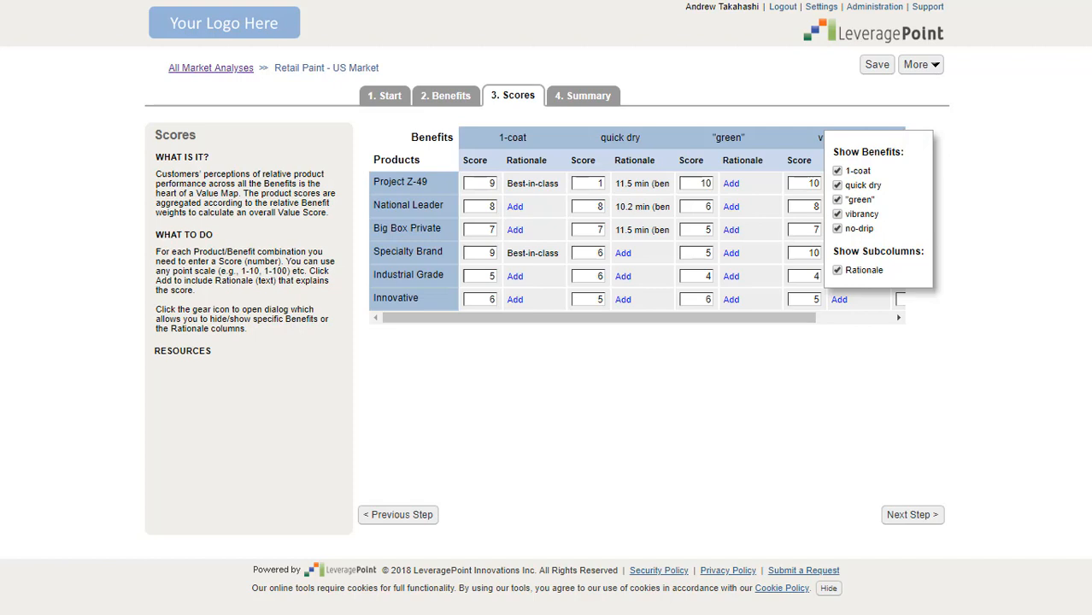
click(1004, 135)
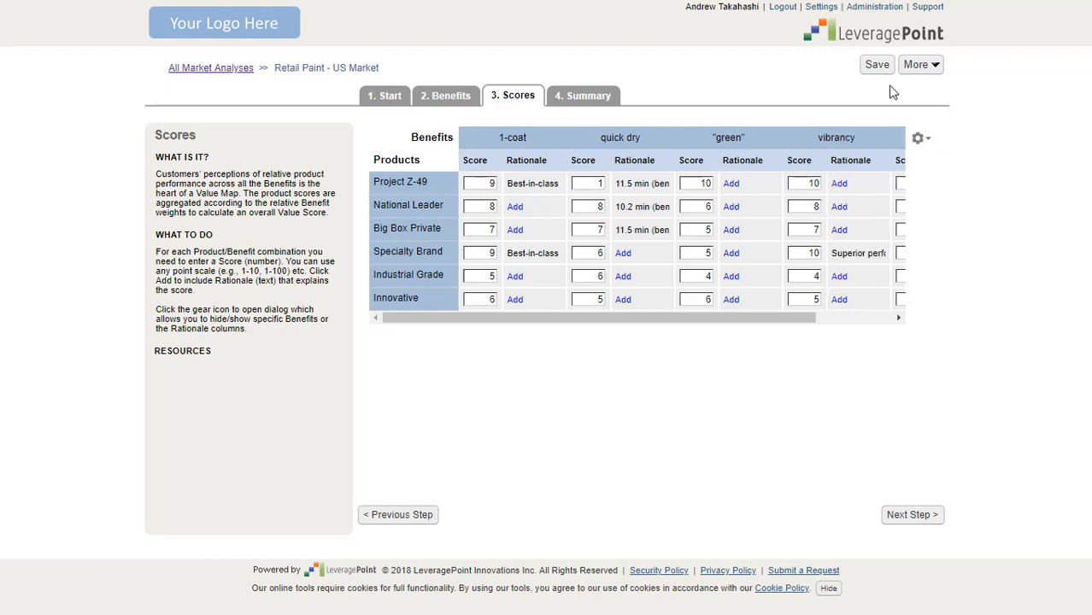
click(876, 68)
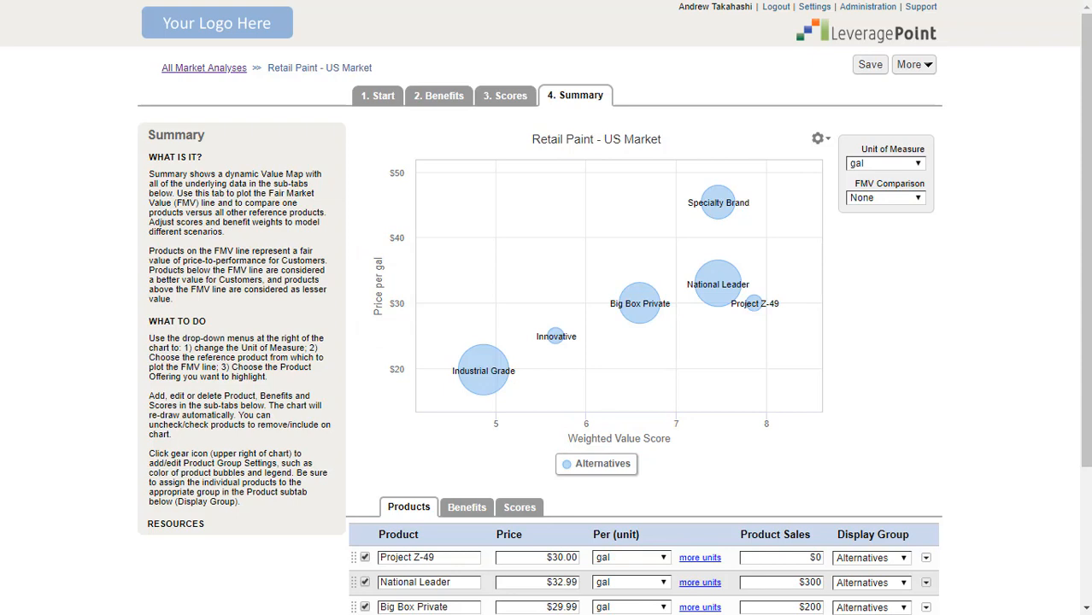
Examine the products, benefits and scores tables beneath the summary value map.
scroll(1021, 231, down, 3)
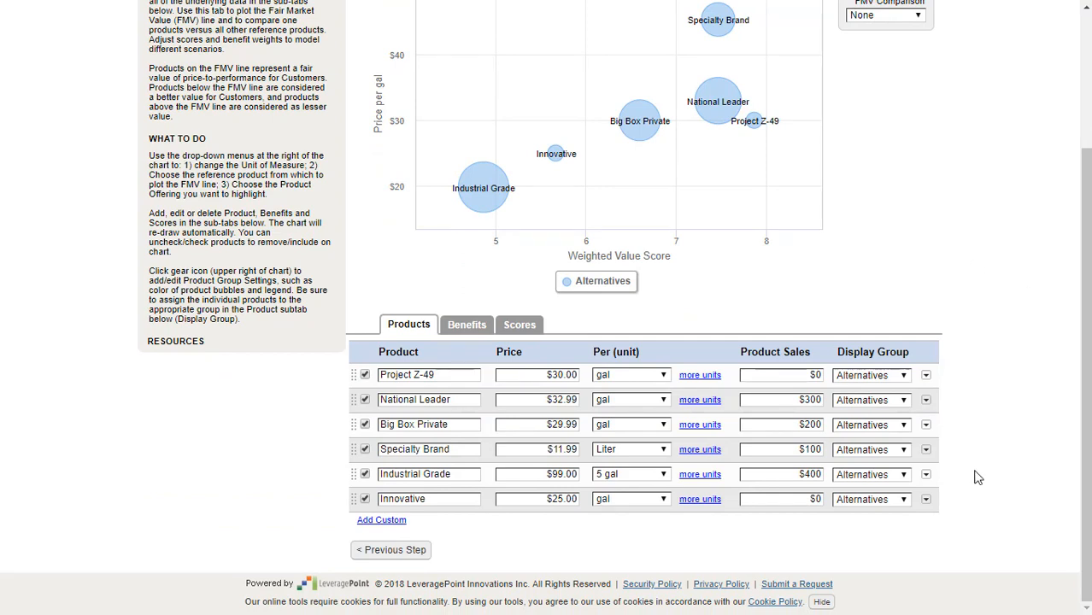
click(462, 324)
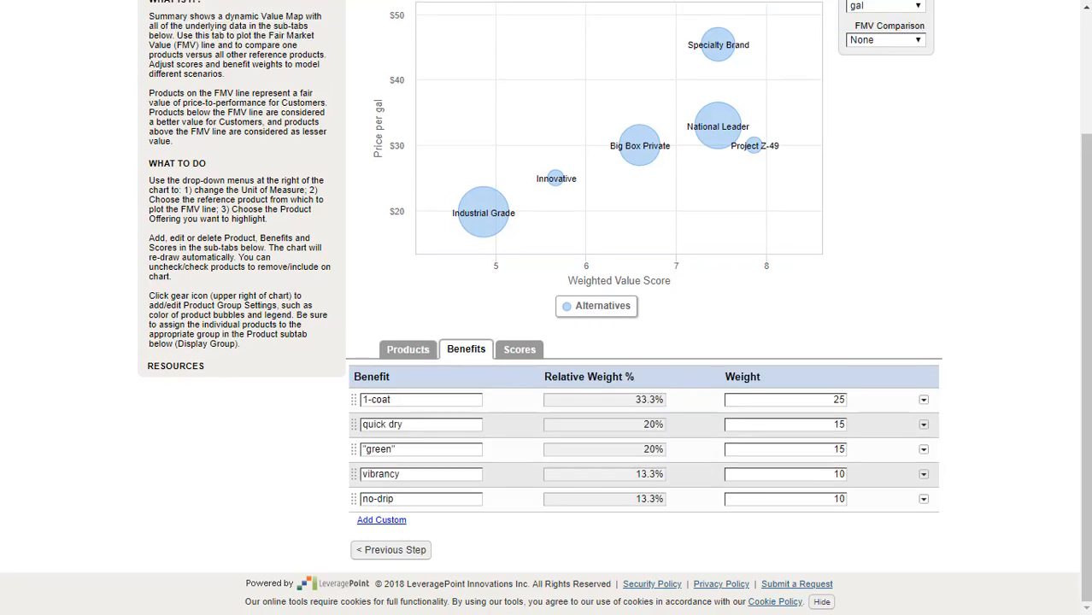
click(519, 350)
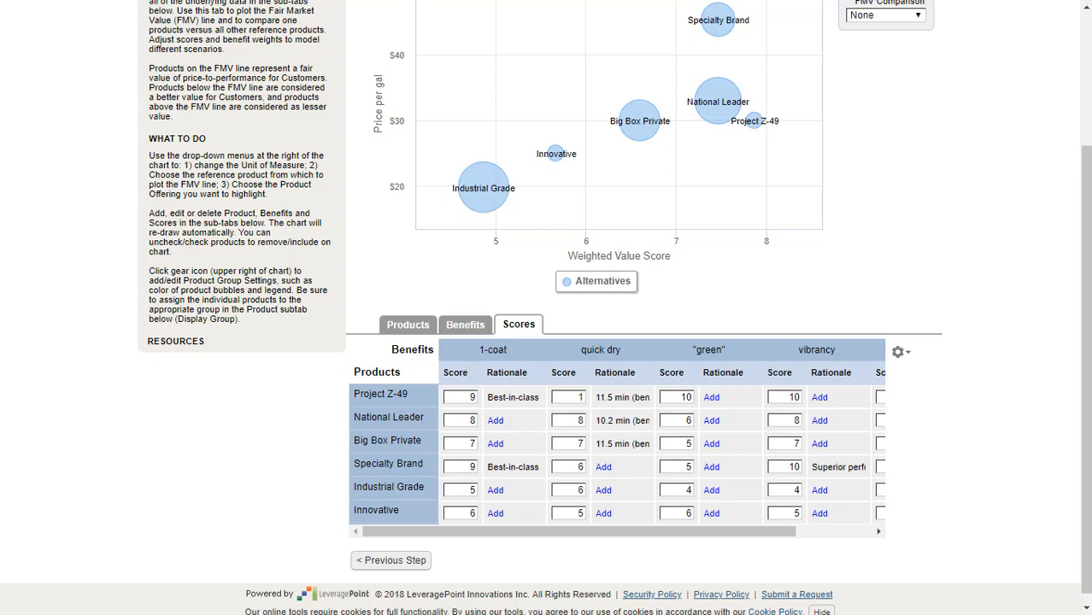
scroll(991, 273, up, 3)
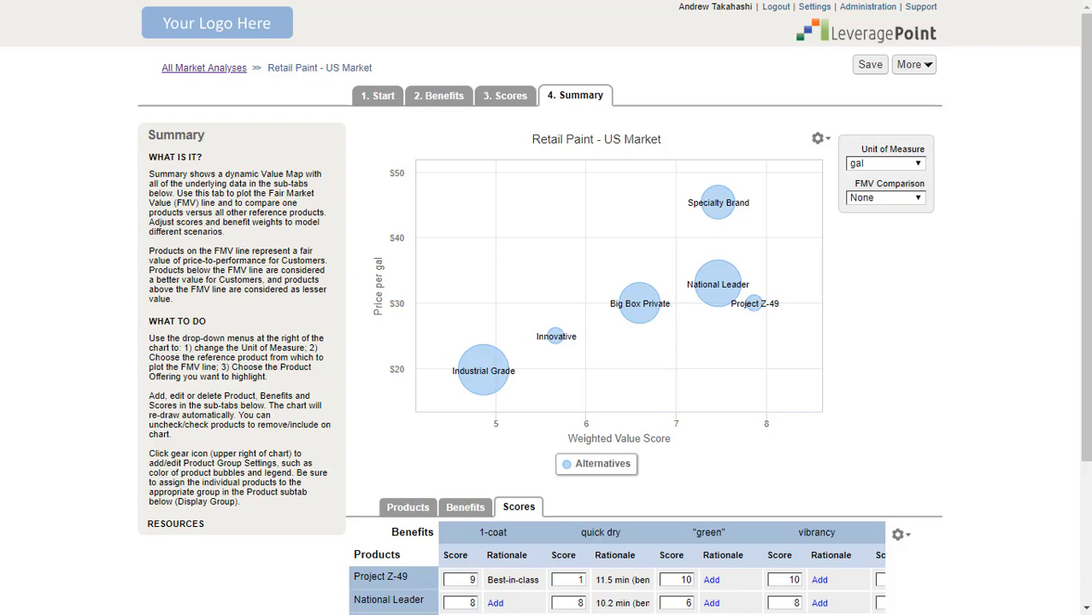
Preview the value map priced per Liter and per 5 gal, and return the unit of measure to gal.
click(904, 168)
click(859, 189)
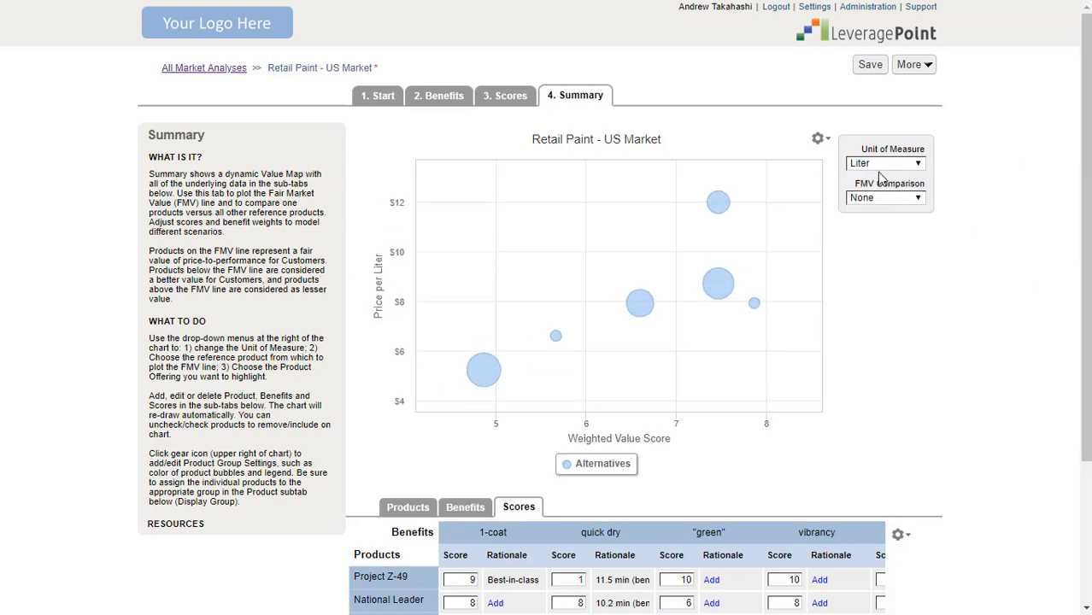
click(885, 163)
click(863, 203)
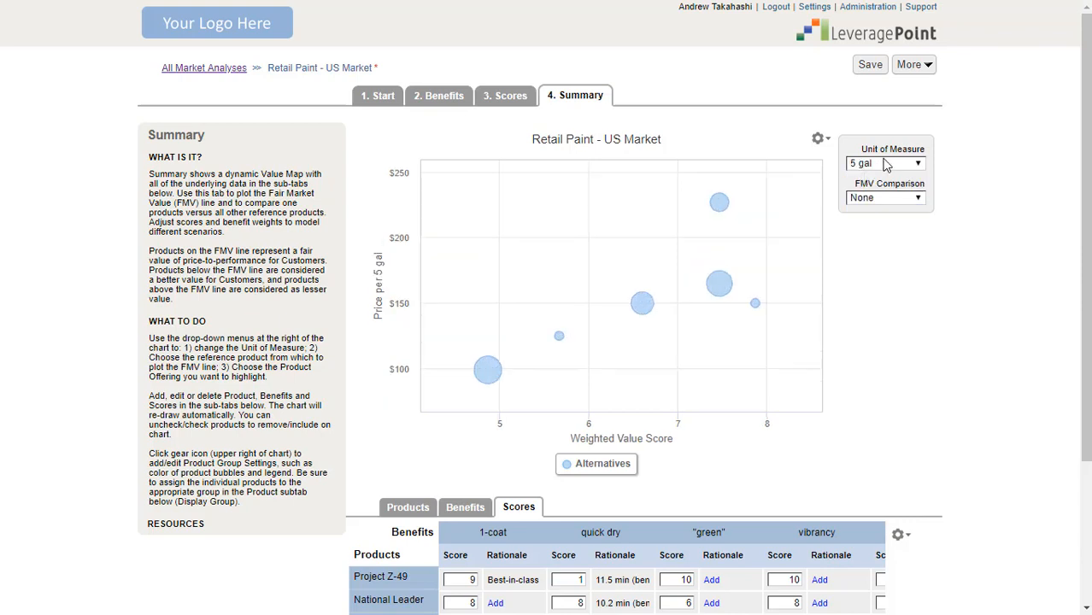
click(882, 165)
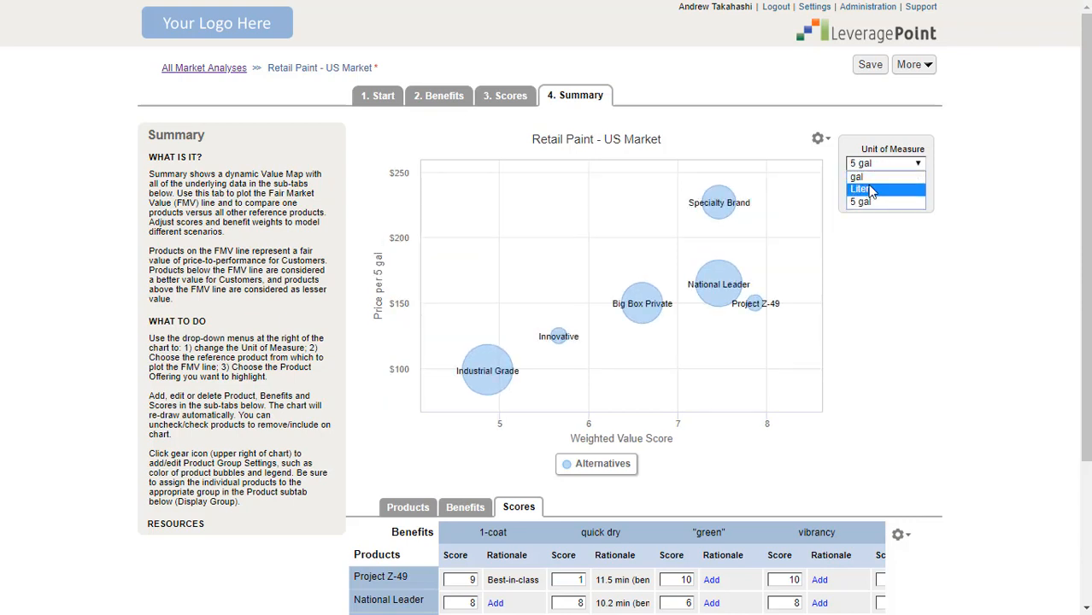
click(869, 178)
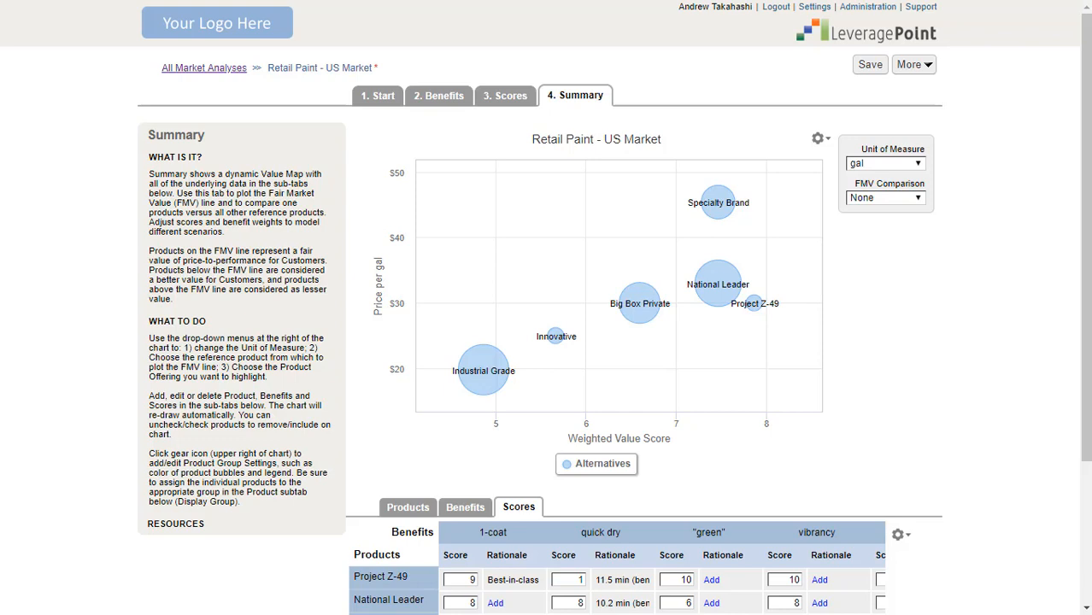
Plot the Fair Market Value line on the value map using National Leader as the comparison product.
click(880, 198)
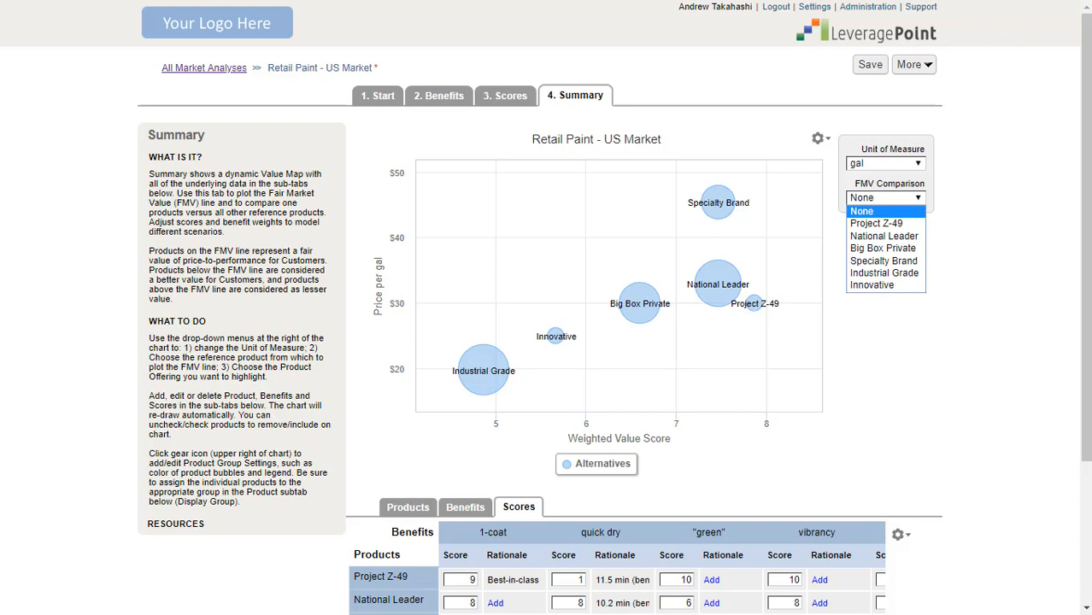
click(883, 235)
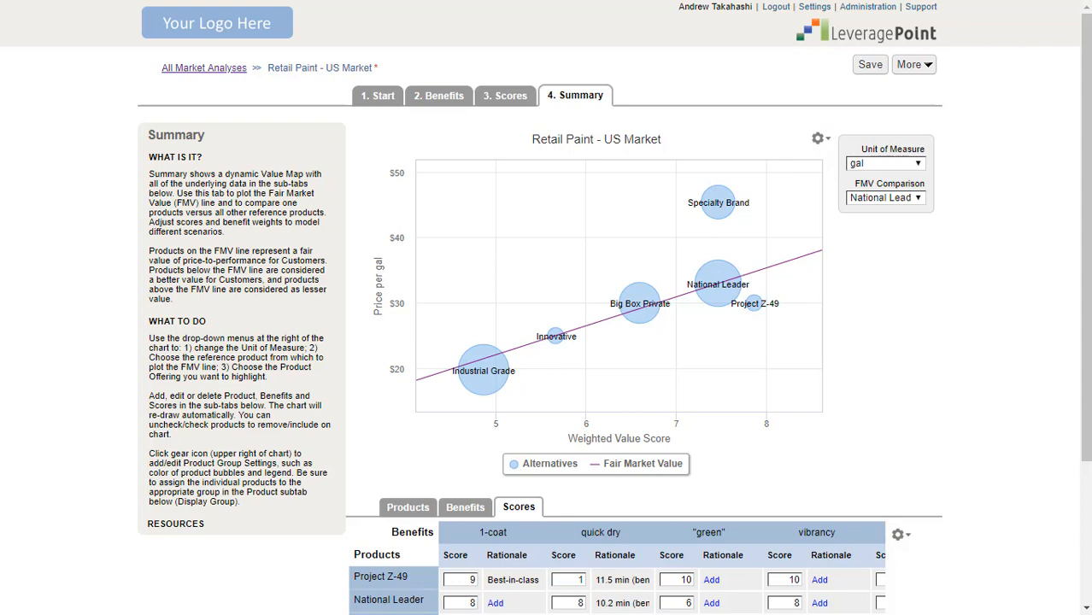
Rename the Alternatives product group as Leaders in the chart's product group settings.
click(817, 138)
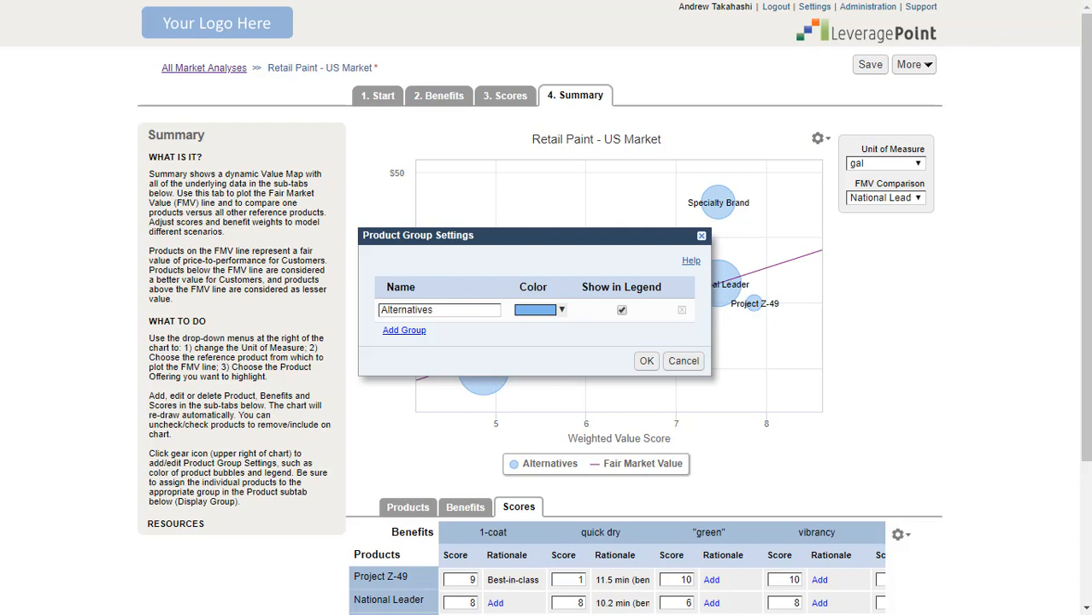
drag(486, 306, 191, 264)
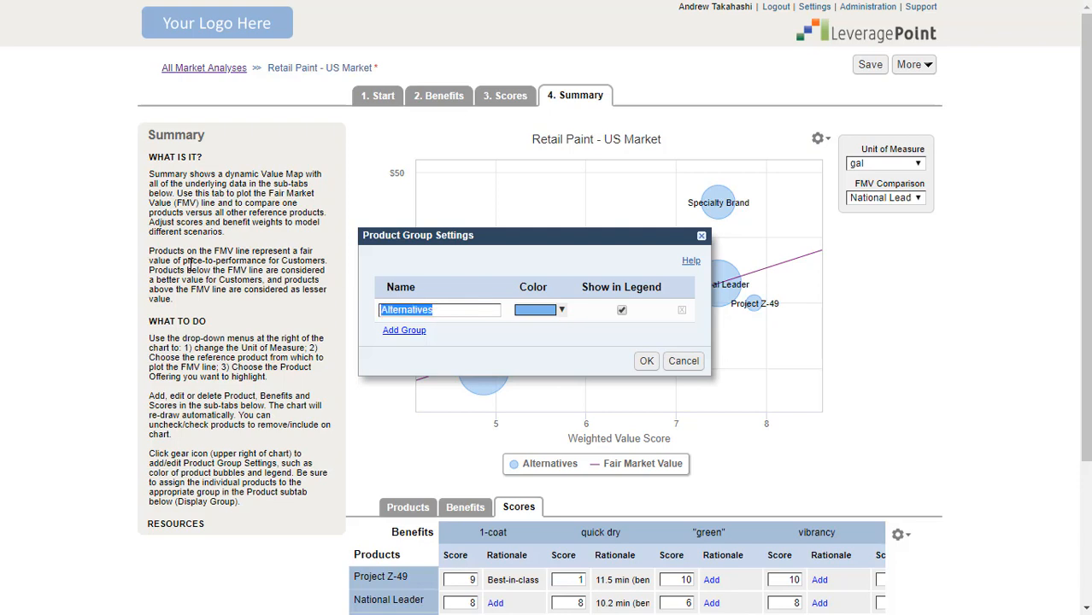
text(Leadr)
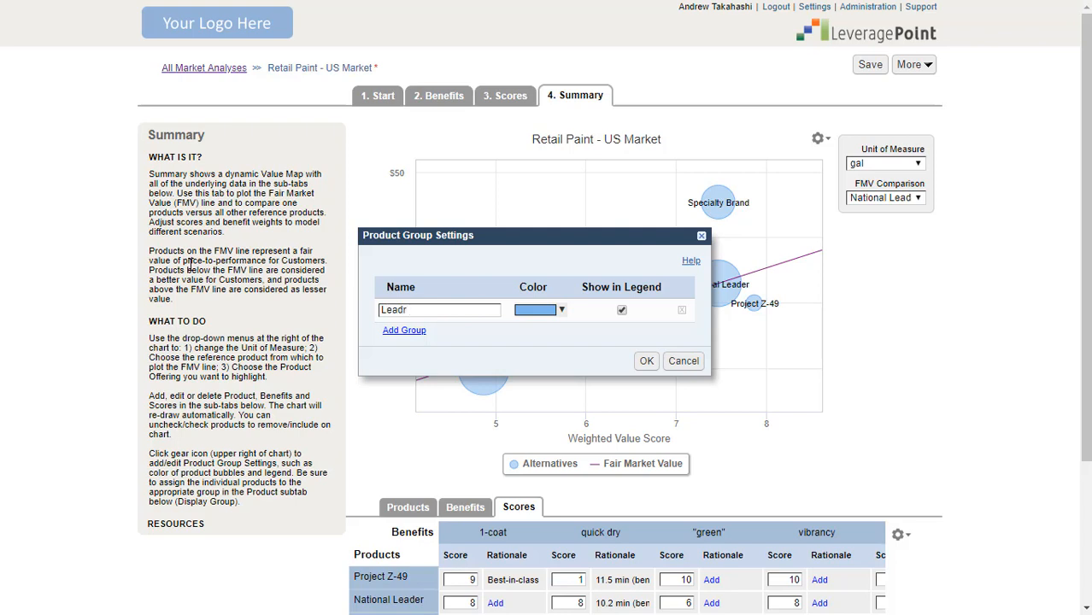
key(BackSpace)
text(ers)
Add a product group called Niche and give it the red color #ff0000.
click(407, 330)
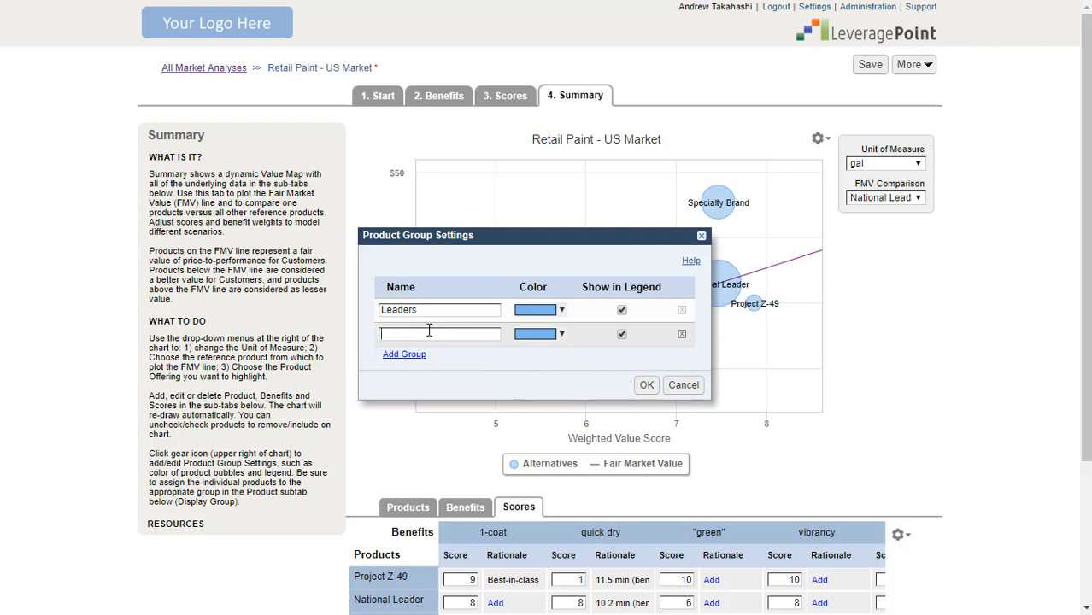
text(Niche)
click(564, 334)
click(548, 377)
scroll(631, 478, down, 2)
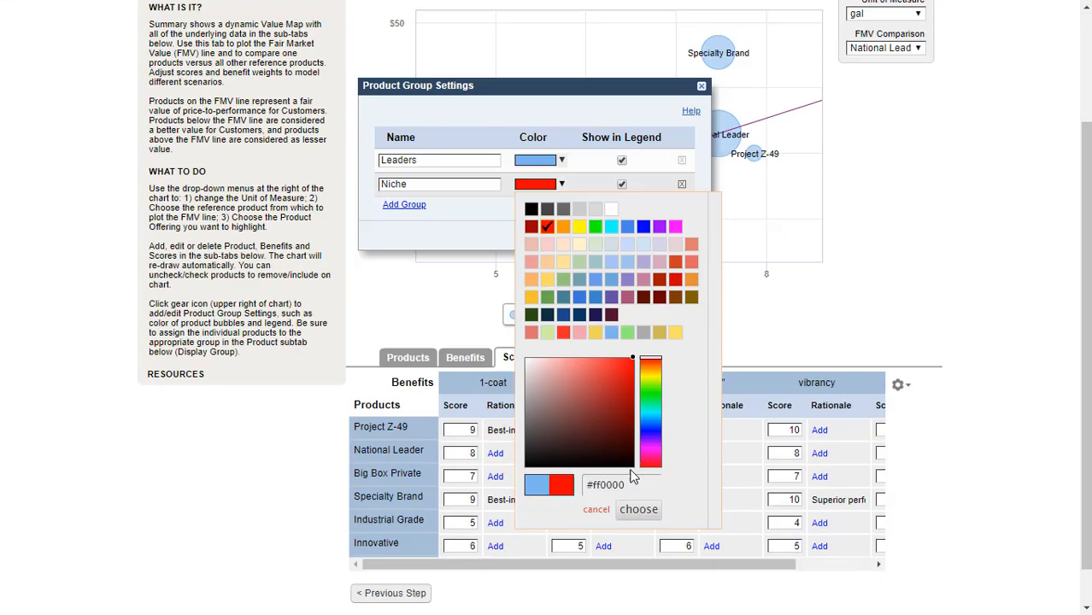
click(639, 501)
Add a product group called Innovative in green #00ff00 and apply the product group settings.
click(414, 195)
text(Innovative)
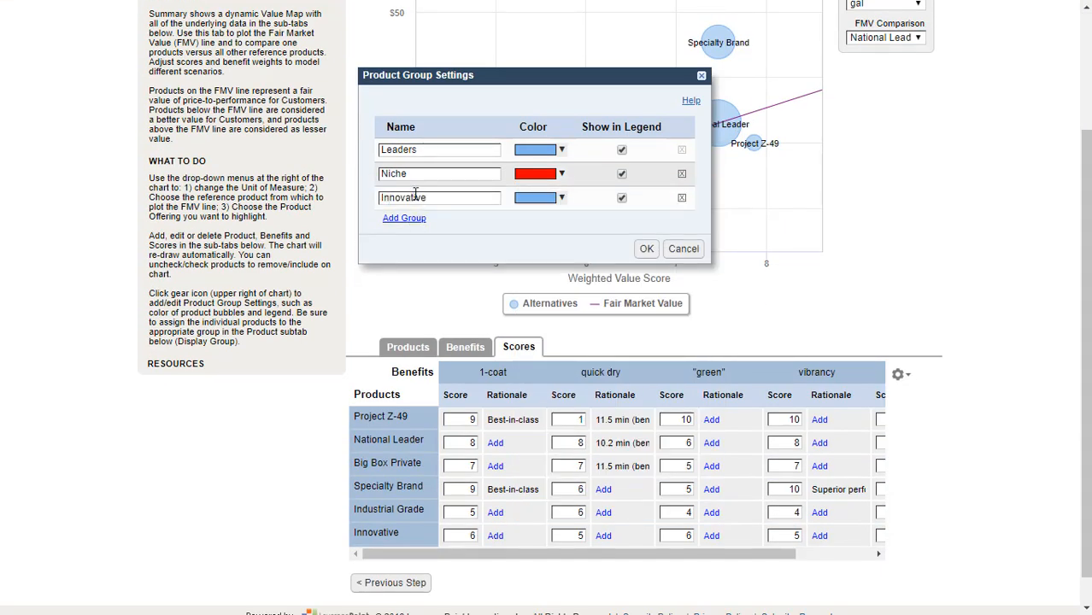
click(562, 199)
click(595, 240)
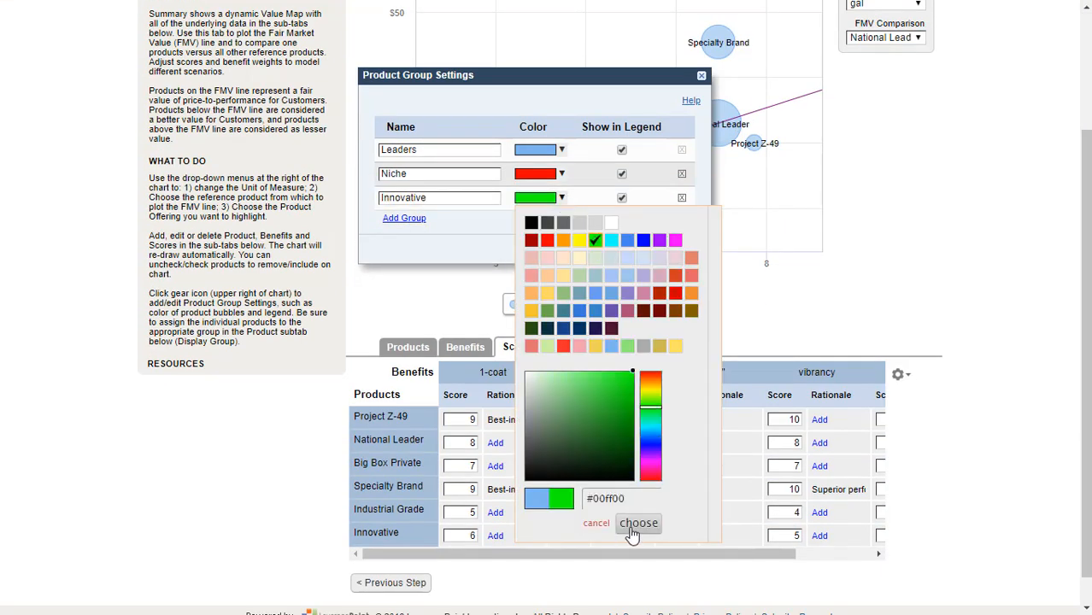
click(638, 522)
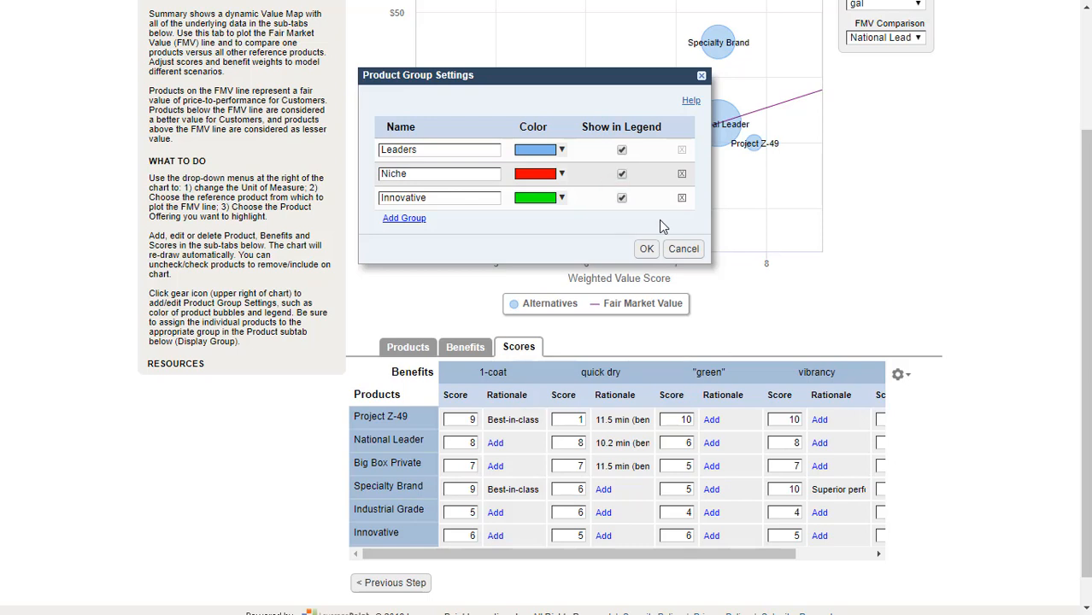
click(646, 249)
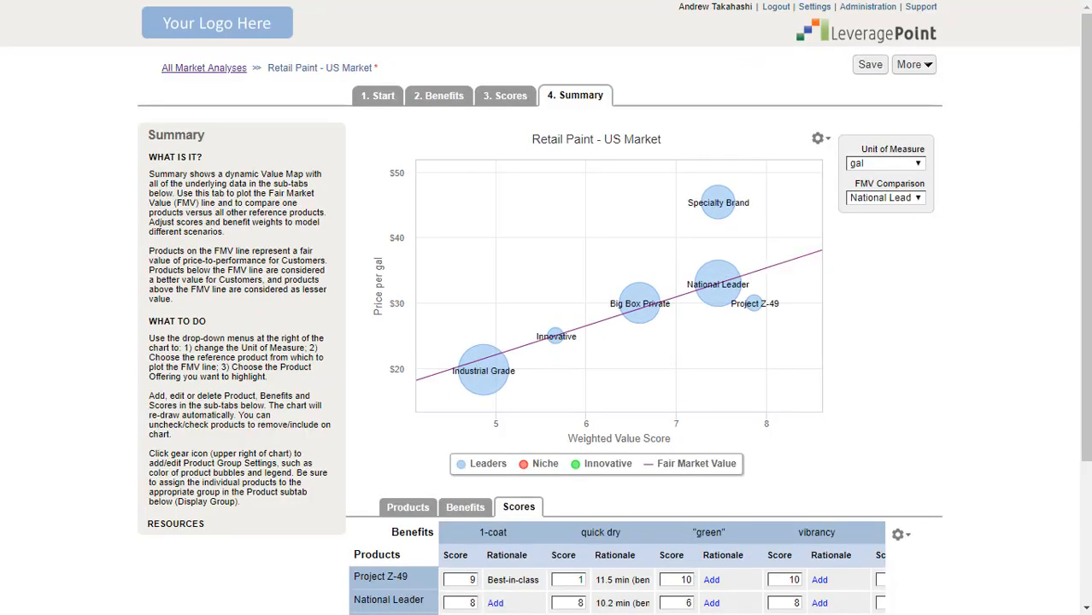
Assign the products Project Z-49 and Innovative to the Innovative display group.
scroll(469, 350, down, 2)
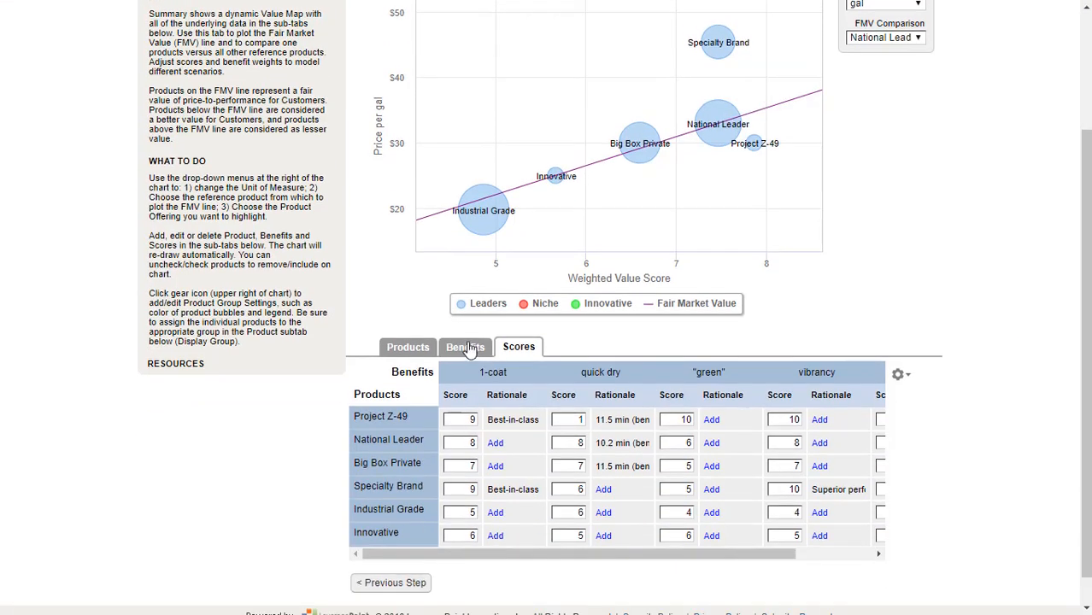
click(408, 347)
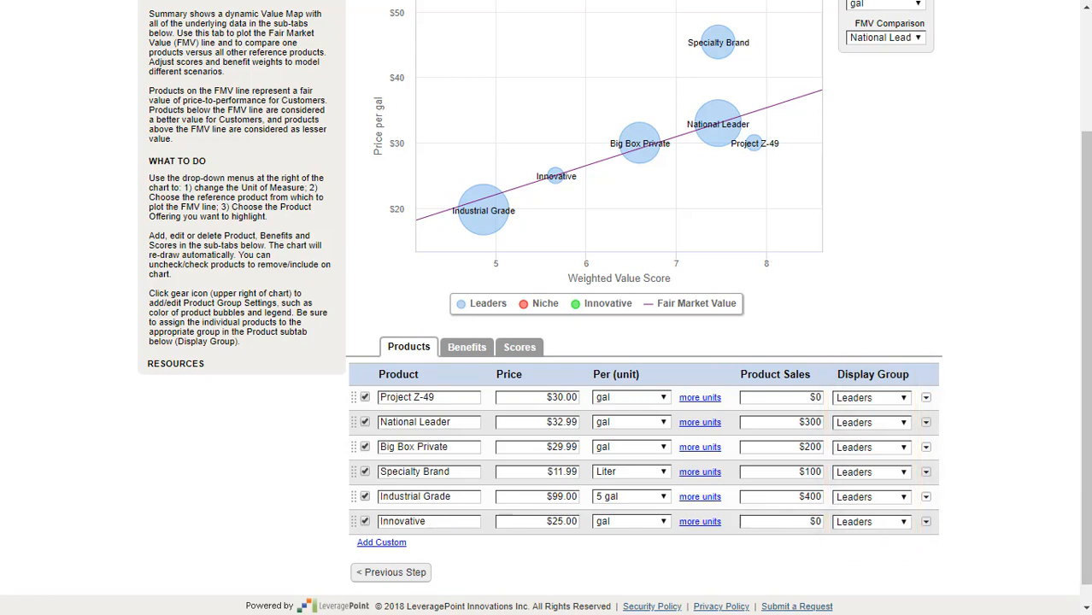
click(889, 398)
click(877, 434)
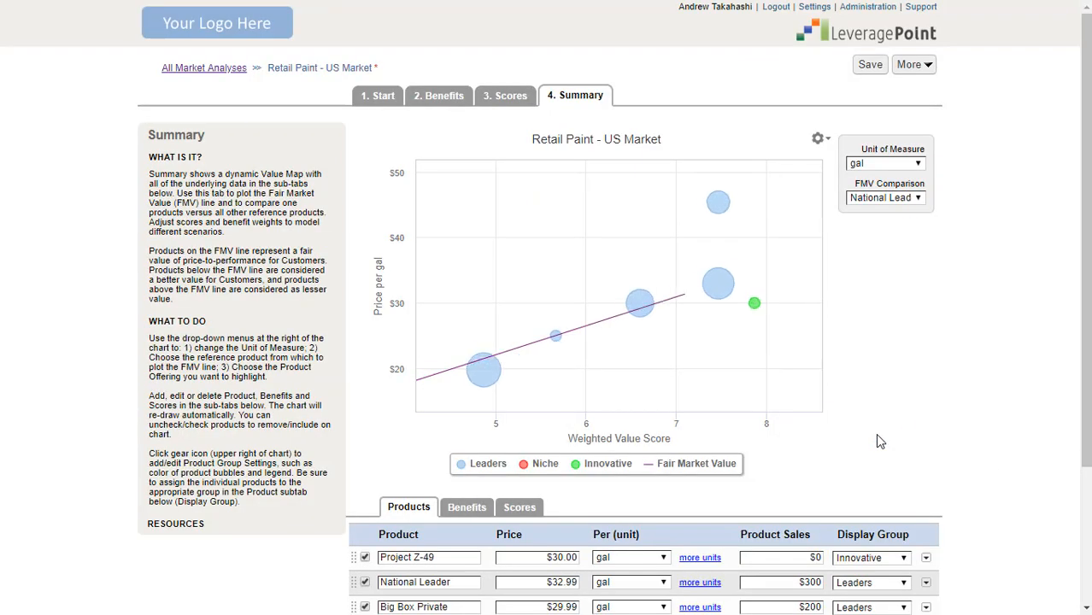
scroll(875, 434, down, 2)
click(875, 519)
click(865, 560)
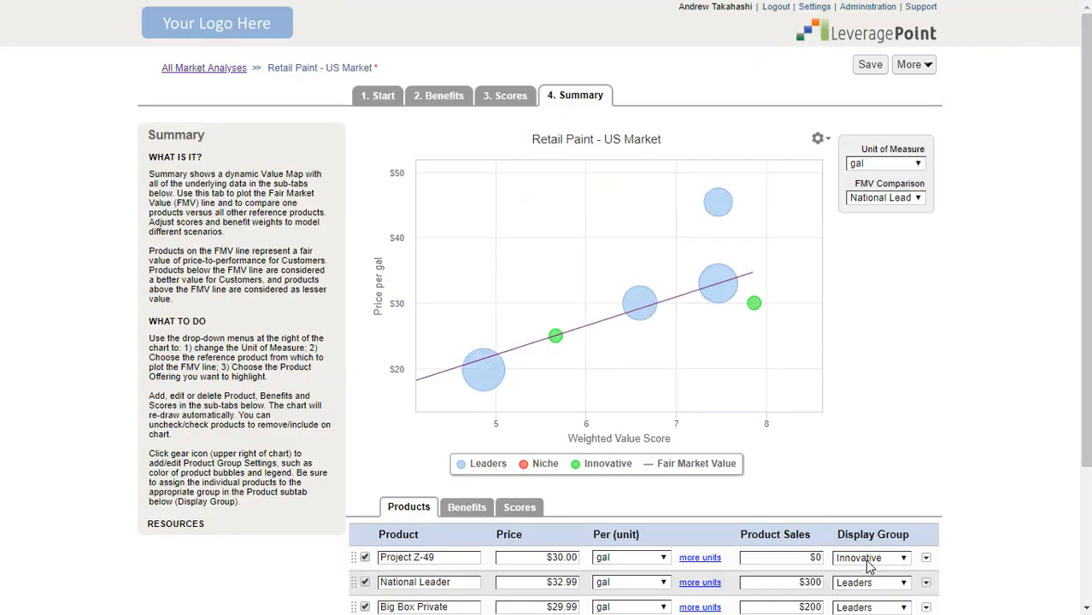
Assign Specialty Brand to the Niche display group and save the analysis.
scroll(974, 463, down, 3)
click(862, 449)
click(886, 475)
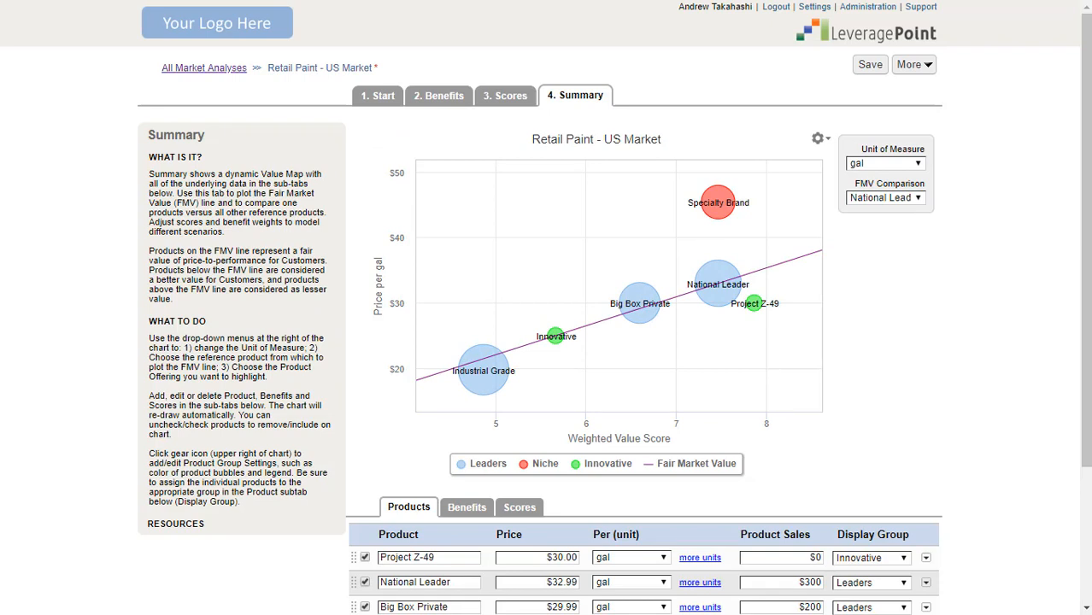
click(870, 65)
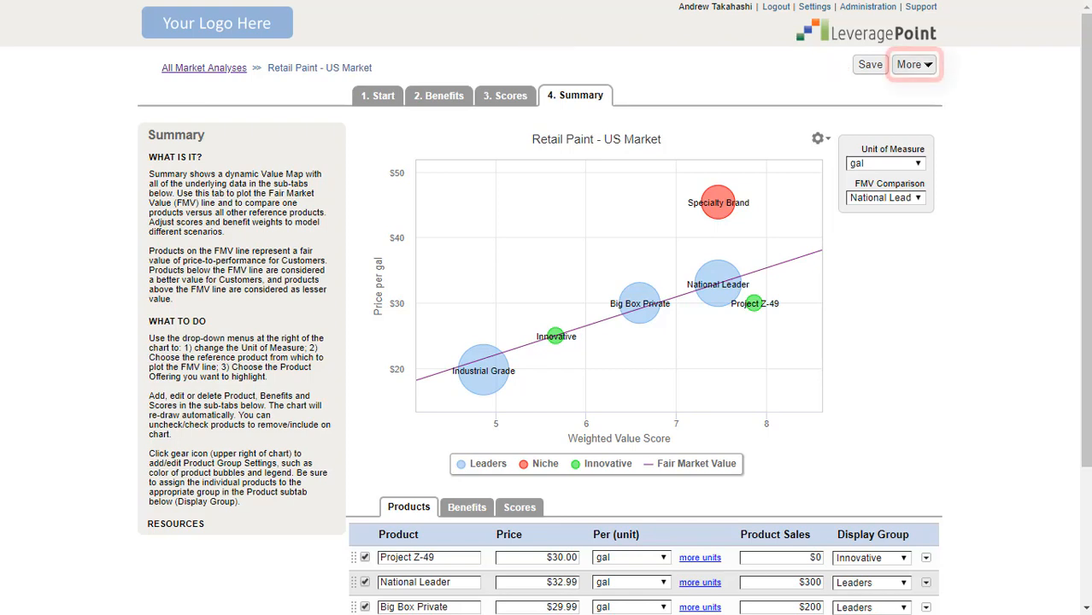
Export the Retail Paint - US Market analysis as a CSV file.
click(919, 67)
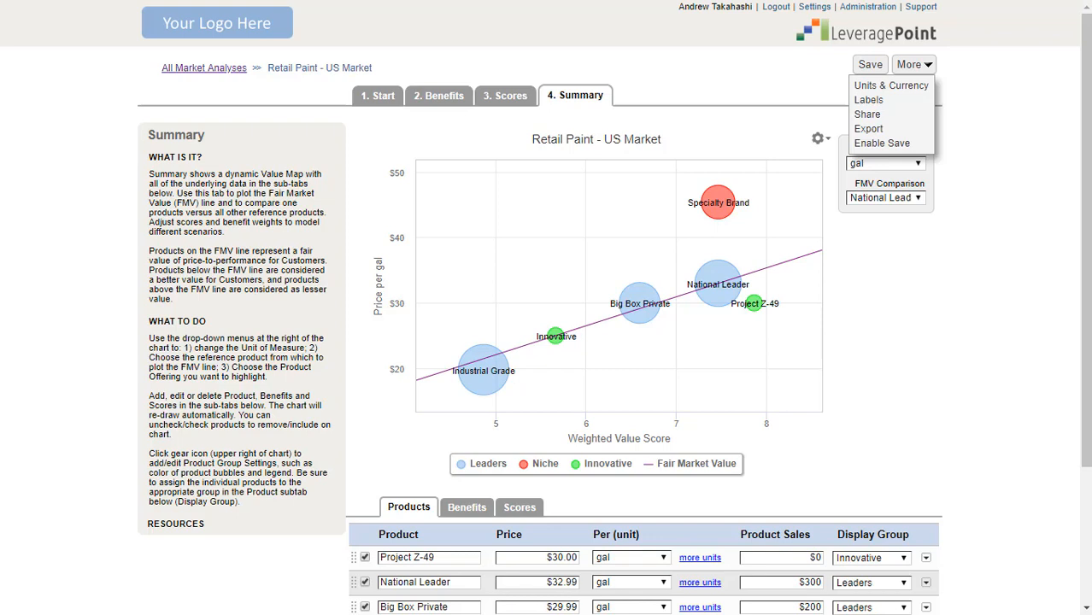
click(875, 129)
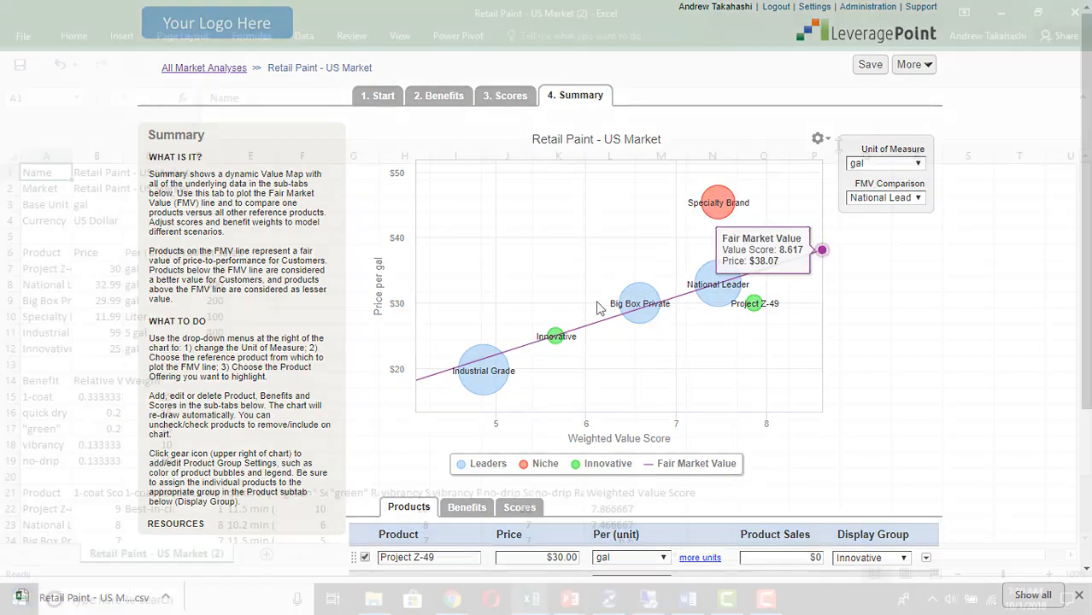